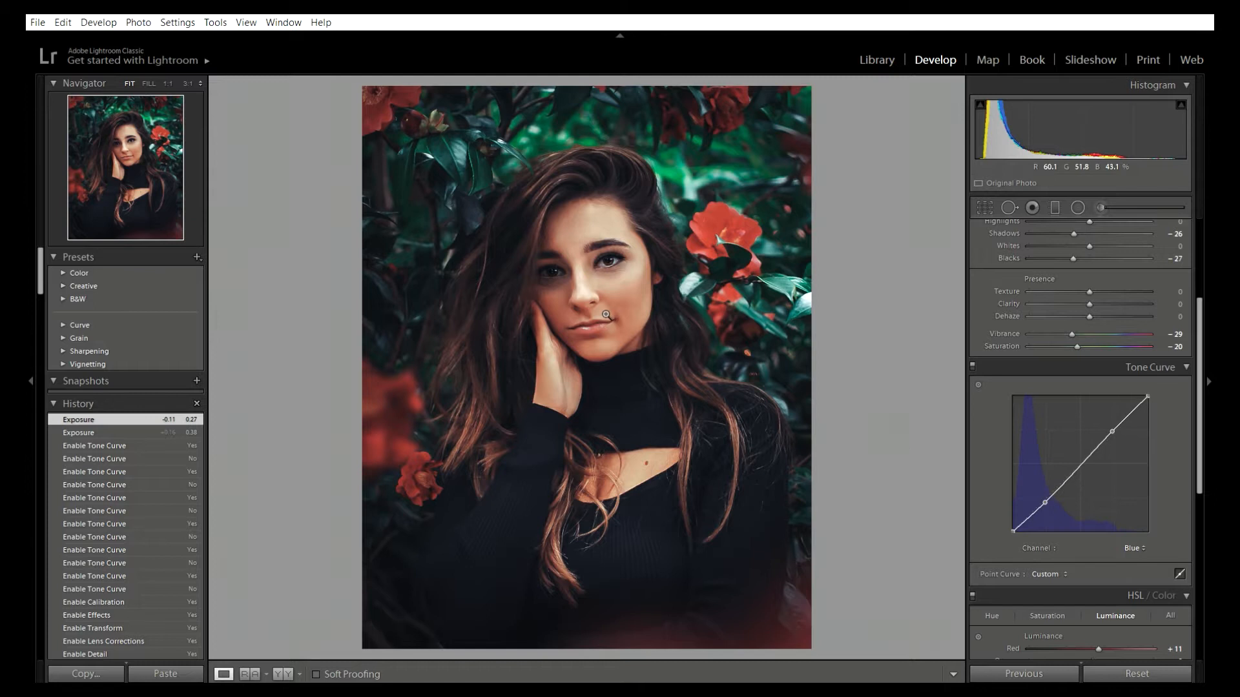
Step: Inspect the finished edit by zooming into the face, comparing before and after, and toggling the Tone Curve on and off
{"action": "left_click_drag", "start_coordinate": [599, 235], "coordinate": [639, 442]}
{"action": "left_click_drag", "start_coordinate": [693, 276], "coordinate": [697, 342]}
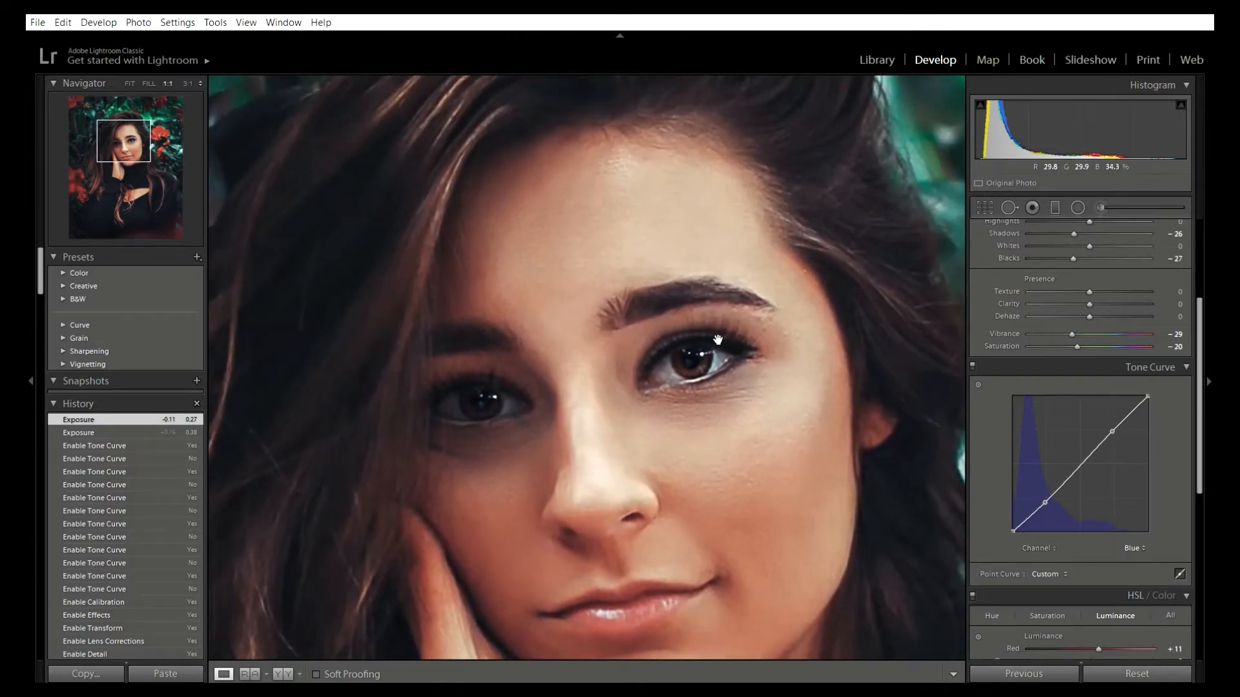
{"action": "left_click", "coordinate": [596, 301]}
{"action": "key", "text": "backslash"}
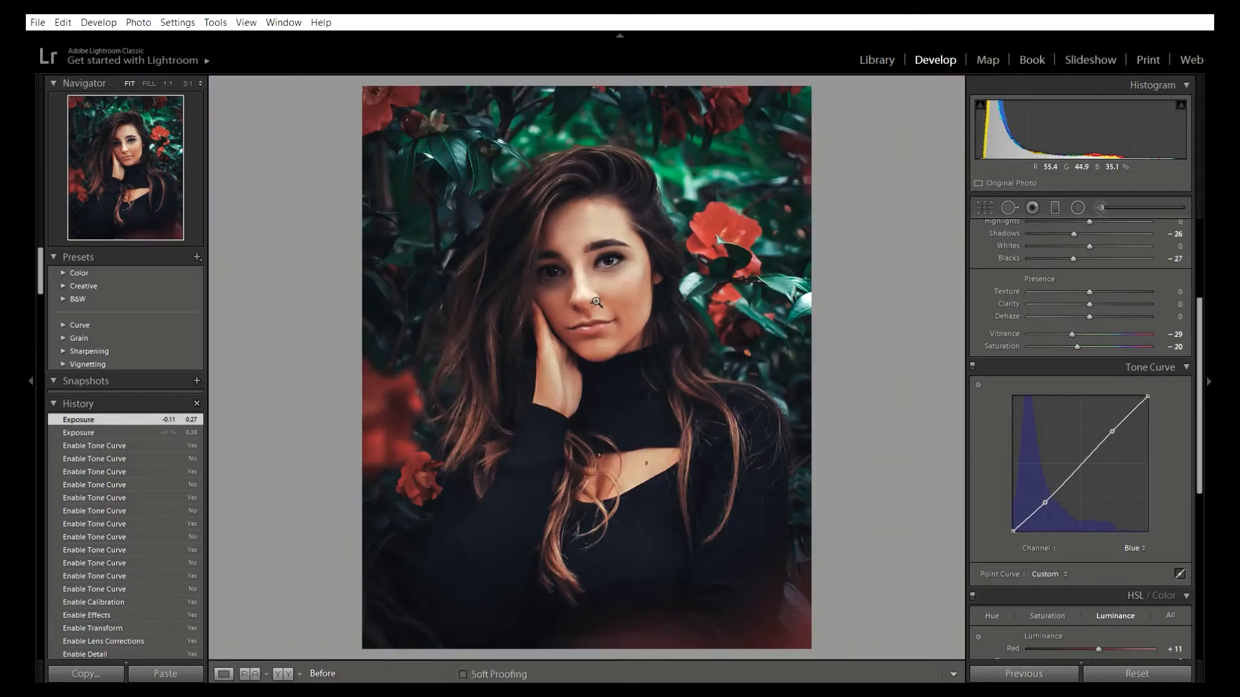
{"action": "key", "text": "backslash"}
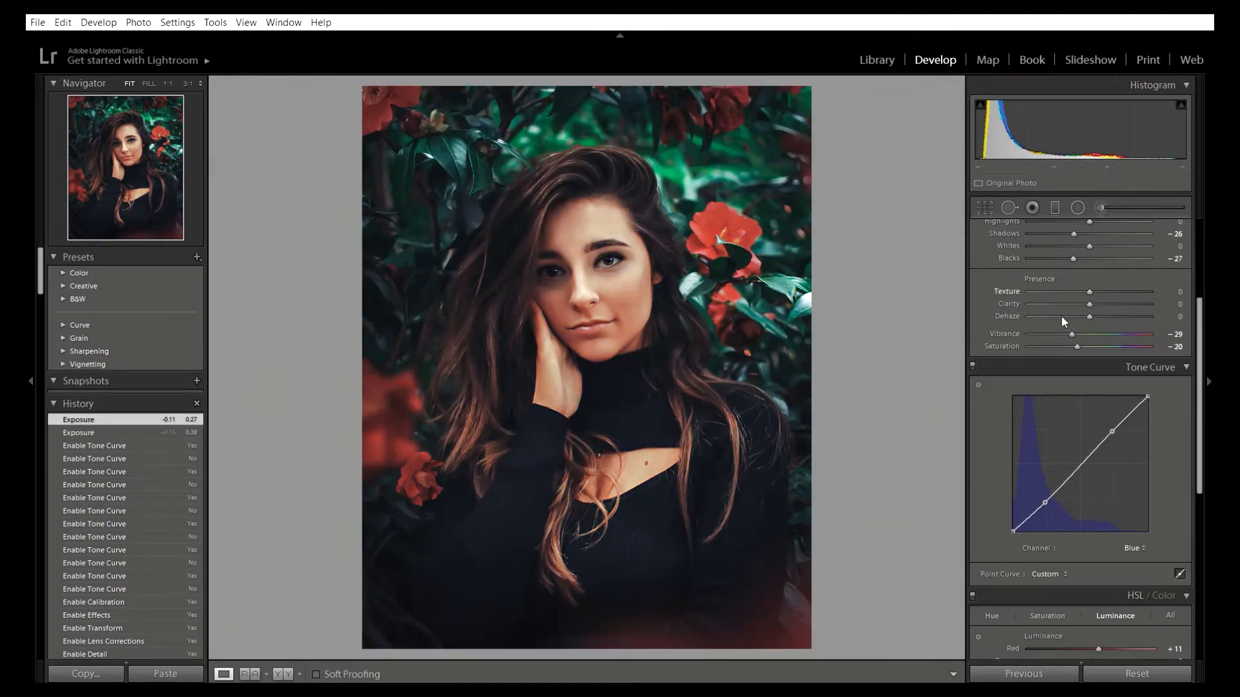
{"action": "left_click", "coordinate": [974, 352]}
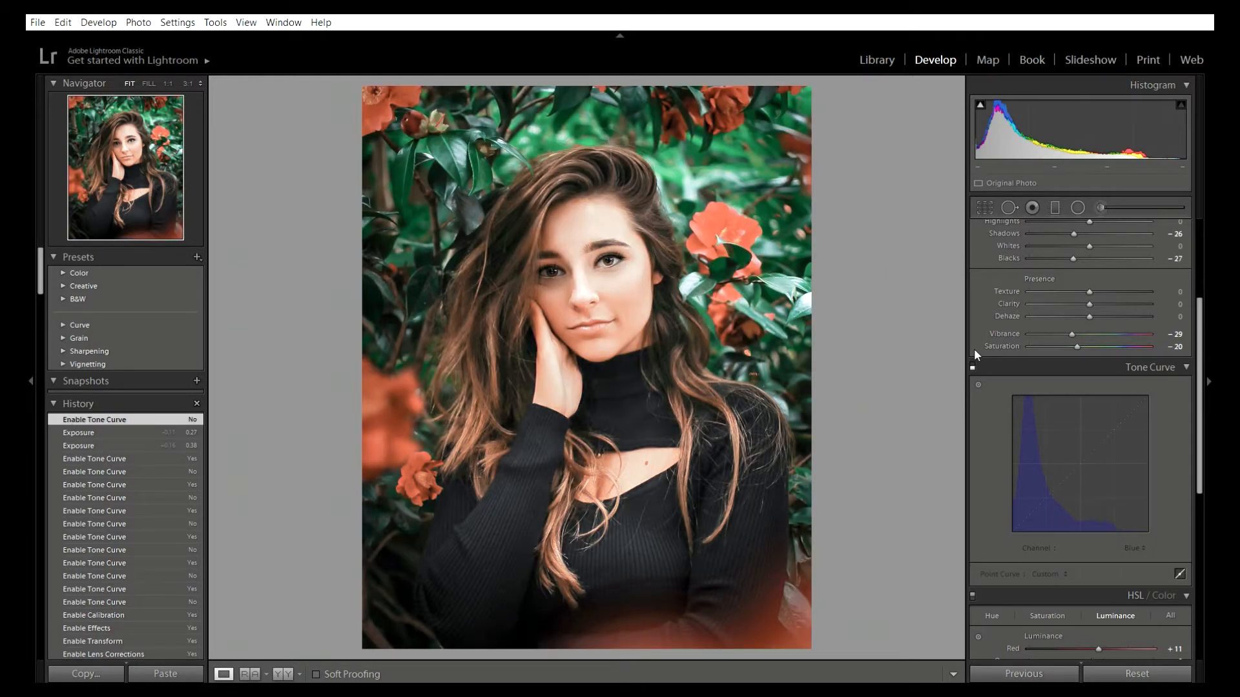
{"action": "left_click", "coordinate": [974, 351]}
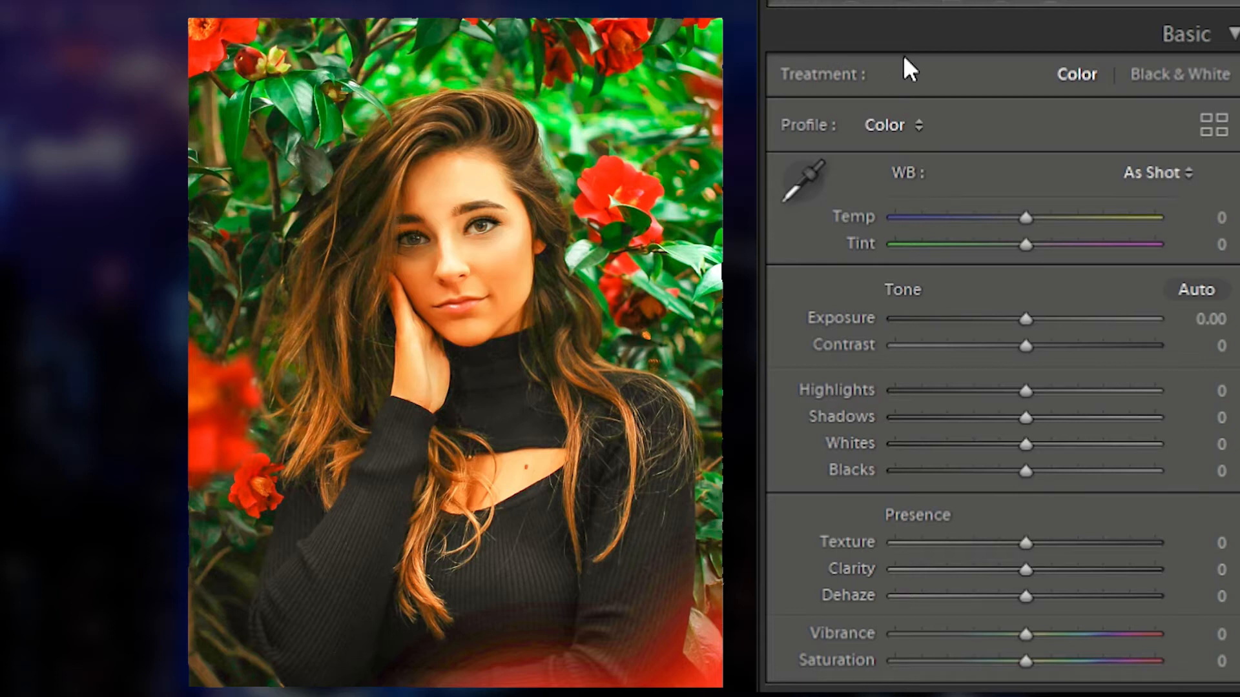
Step: Set the white balance to Temp -17 and Tint +13, checking the skin tones up close
{"action": "mouse_move", "coordinate": [1024, 177]}
{"action": "left_mouse_down"}
{"action": "mouse_move", "coordinate": [995, 176]}
{"action": "mouse_move", "coordinate": [1044, 208]}
{"action": "mouse_move", "coordinate": [1005, 179]}
{"action": "left_mouse_up"}
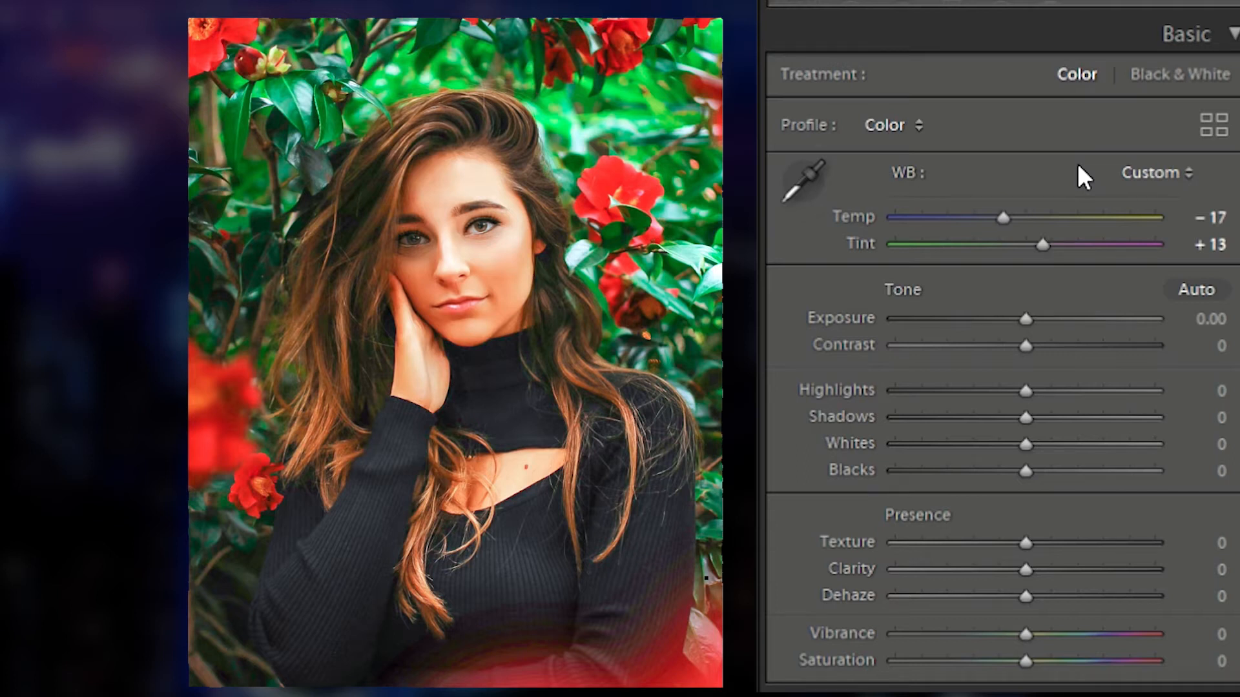
{"action": "left_click", "coordinate": [522, 211]}
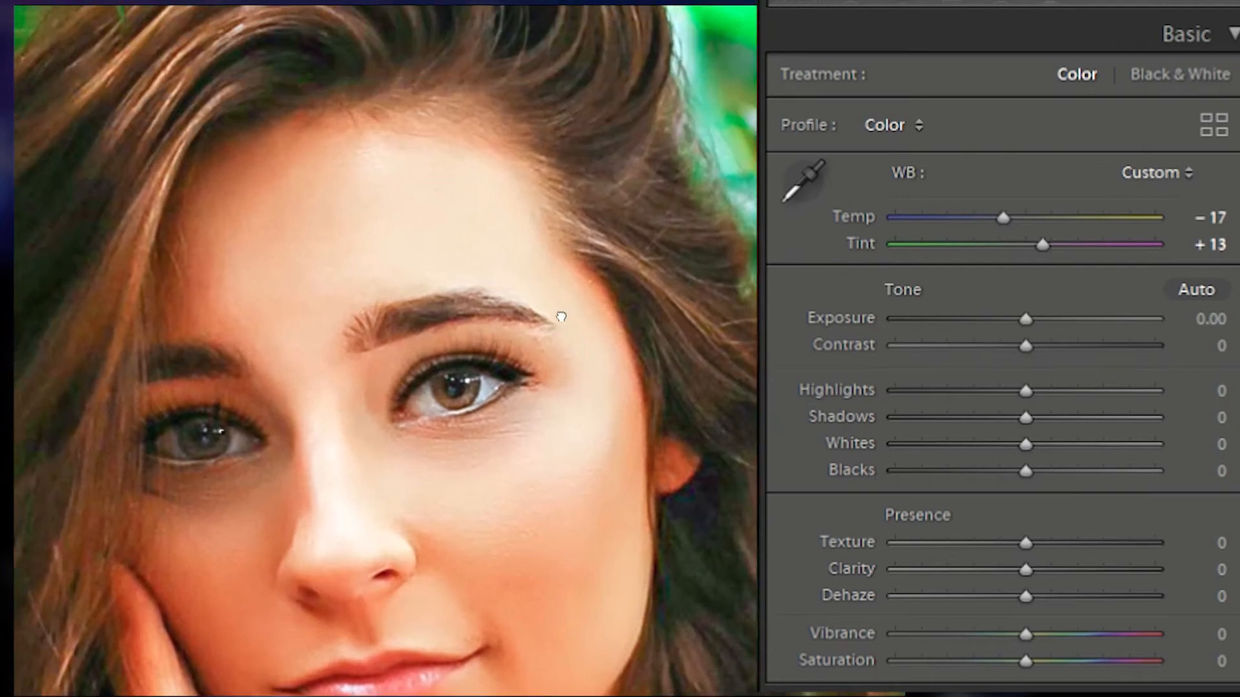
{"action": "left_click", "coordinate": [584, 470]}
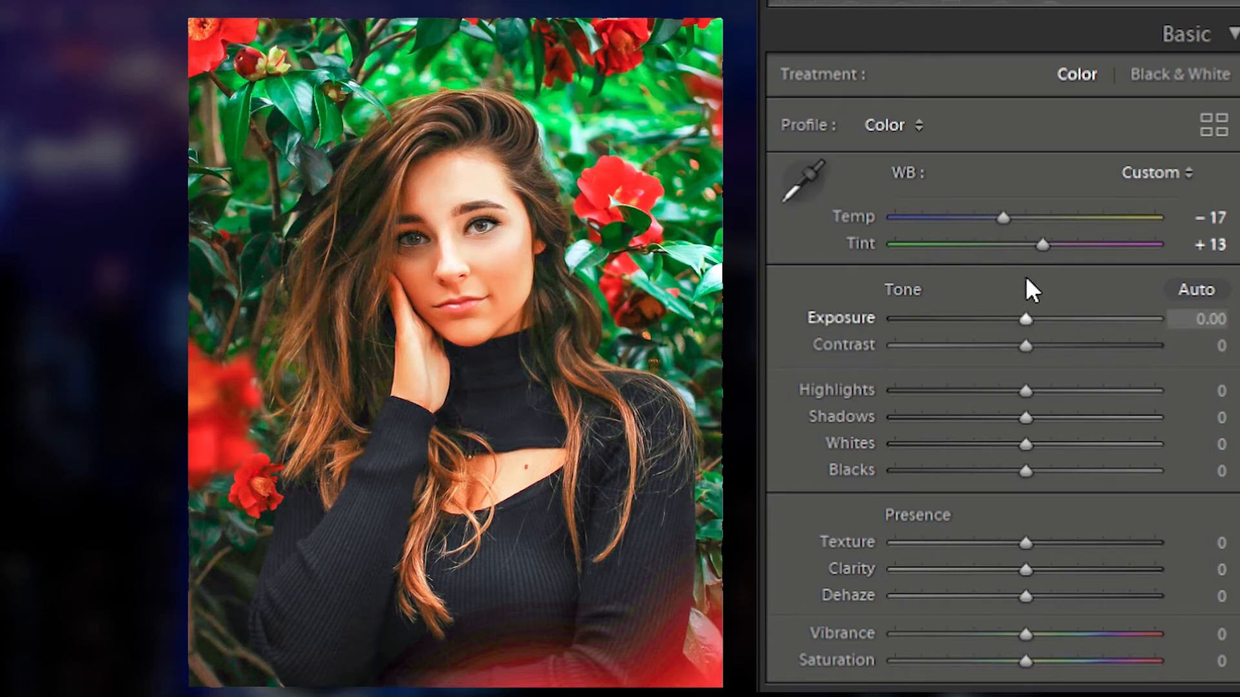
Step: Set Exposure to +0.27, Contrast to -13, Shadows to -24, Blacks to -24 and Vibrance to -12
{"action": "left_click_drag", "start_coordinate": [1025, 276], "coordinate": [1011, 304]}
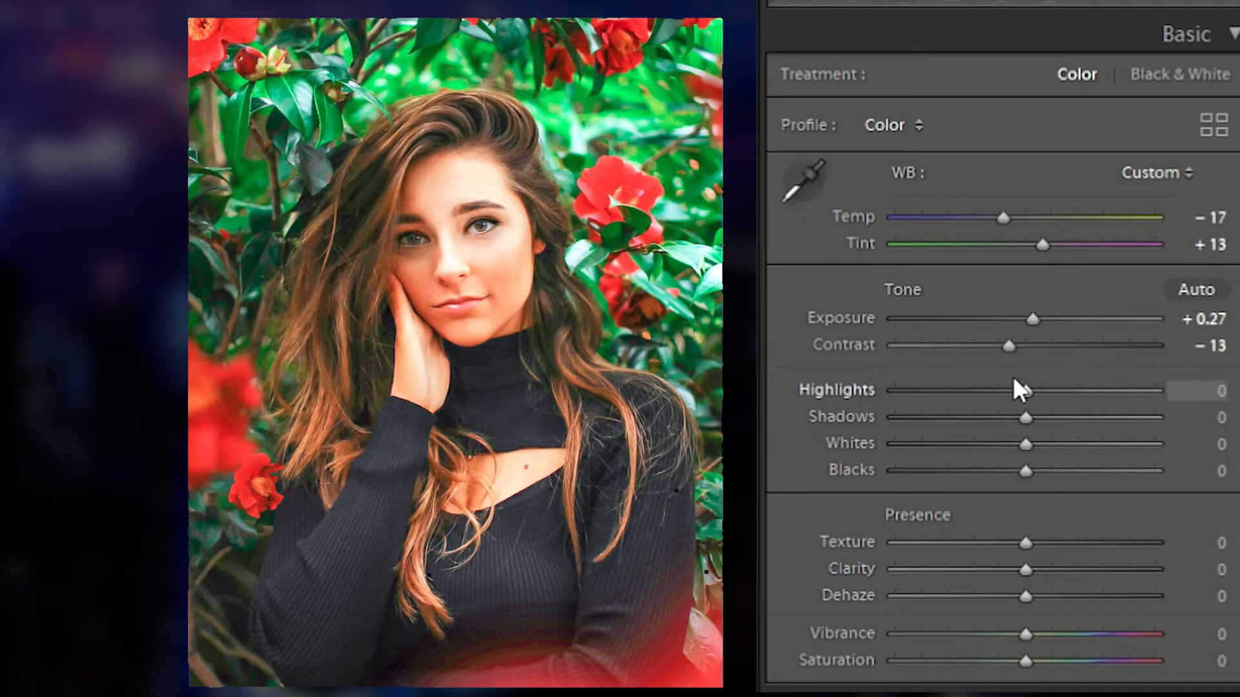
{"action": "left_click_drag", "start_coordinate": [1020, 381], "coordinate": [988, 376]}
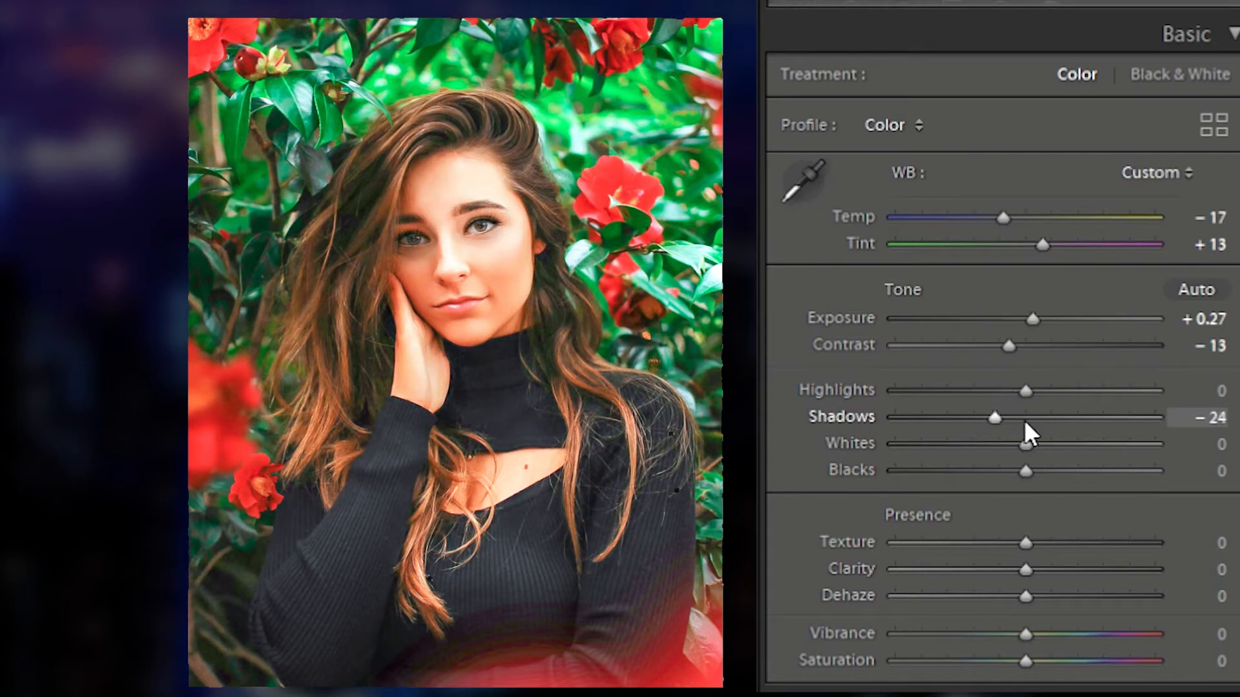
{"action": "left_click_drag", "start_coordinate": [1032, 437], "coordinate": [995, 427]}
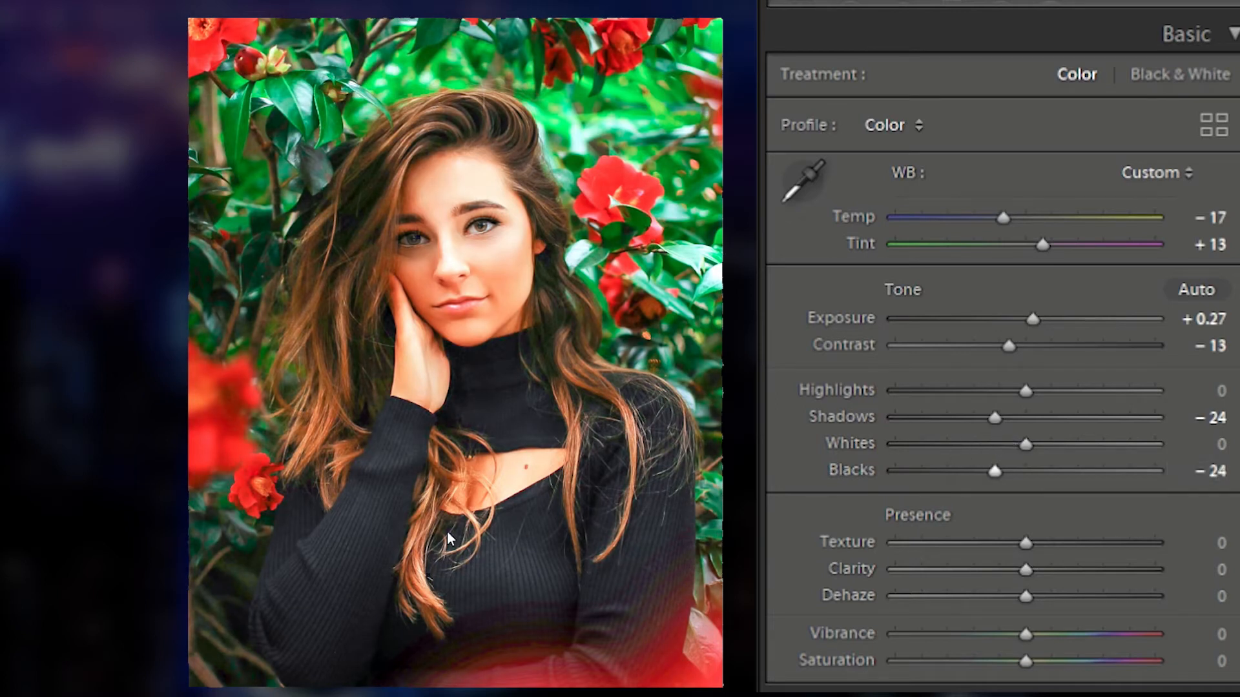
{"action": "left_click_drag", "start_coordinate": [340, 585], "coordinate": [490, 420]}
{"action": "mouse_move", "coordinate": [1022, 595]}
{"action": "left_mouse_down"}
{"action": "mouse_move", "coordinate": [1014, 608]}
{"action": "mouse_move", "coordinate": [1007, 599]}
{"action": "left_mouse_up"}
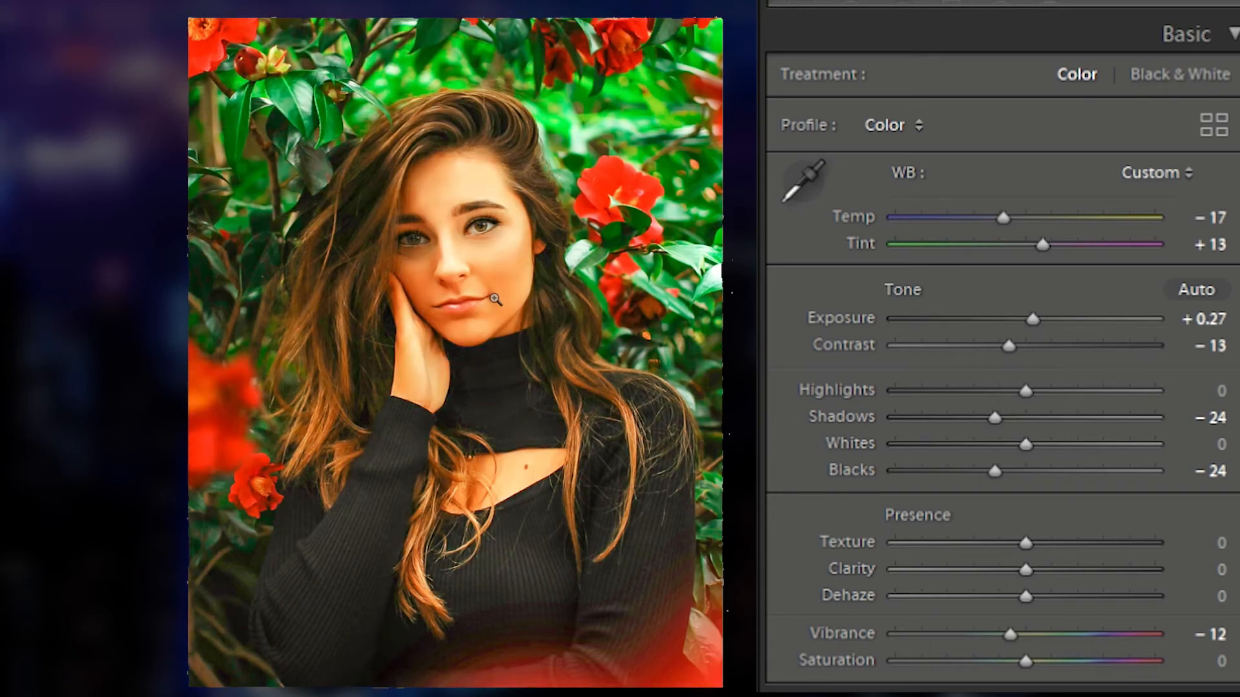
Step: Toggle the before/after view to compare the Basic adjustments
{"action": "key", "text": "backslash"}
{"action": "key", "text": "backslash"}
{"action": "key", "text": "backslash"}
Step: On the RGB tone curve, add a shadow point near 25.9 / 22.0 % and a highlight point, shaping a gentle S-curve
{"action": "scroll", "coordinate": [1123, 580], "scroll_direction": "down", "scroll_amount": 3}
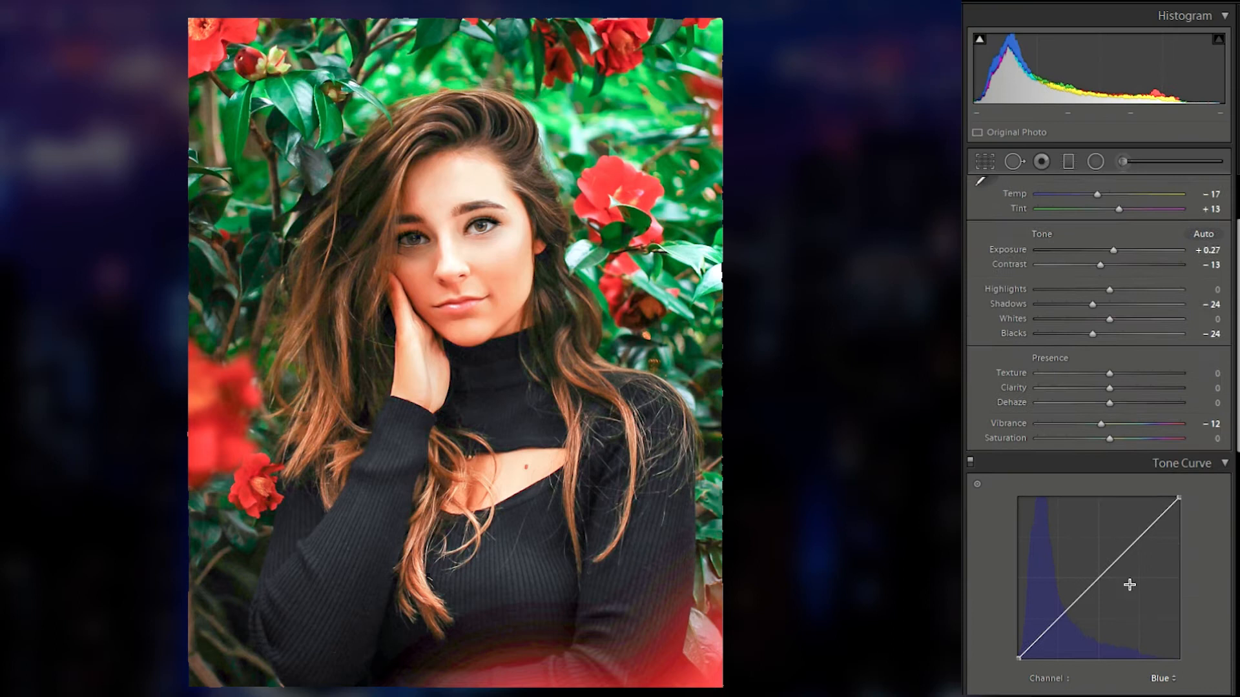
{"action": "left_click", "coordinate": [1159, 576]}
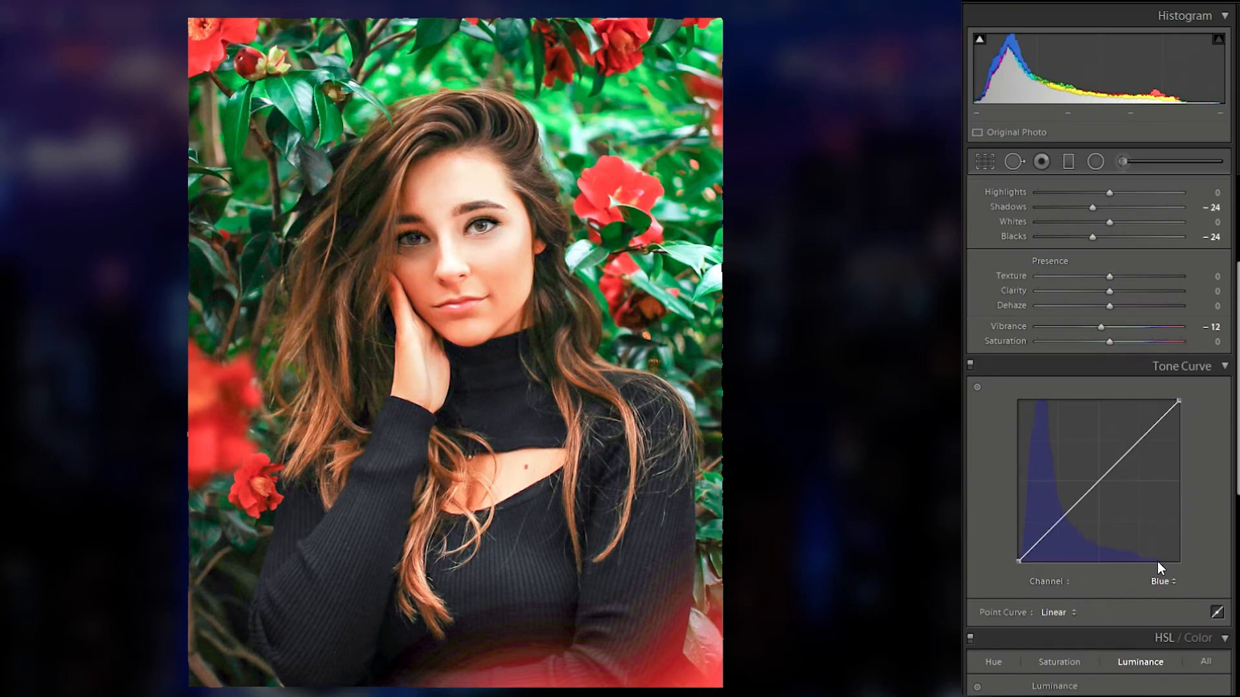
{"action": "left_click", "coordinate": [1147, 585]}
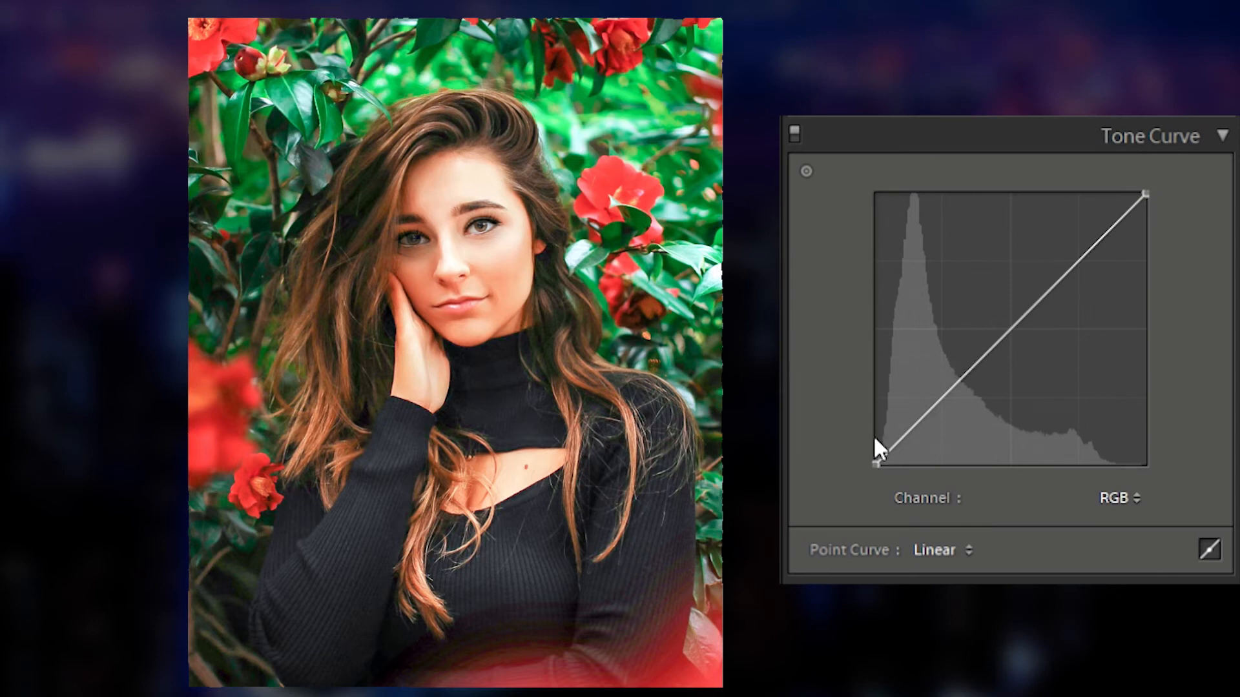
{"action": "left_click_drag", "start_coordinate": [949, 389], "coordinate": [944, 406]}
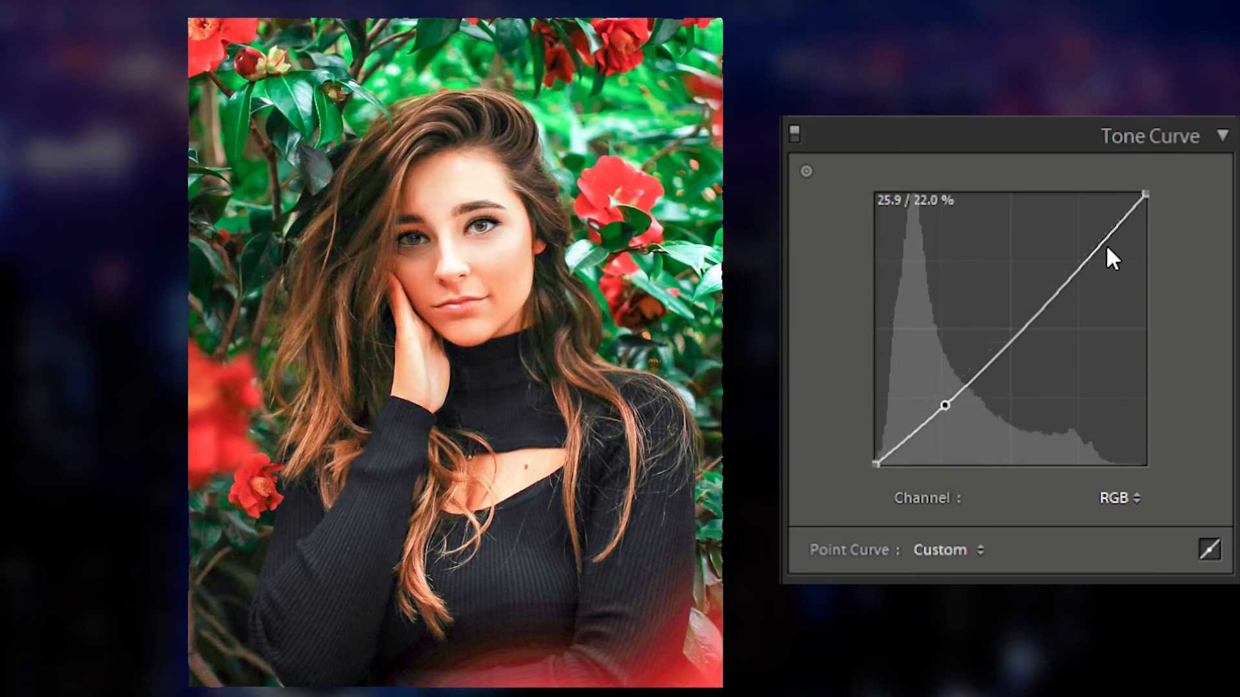
{"action": "left_click", "coordinate": [1082, 262]}
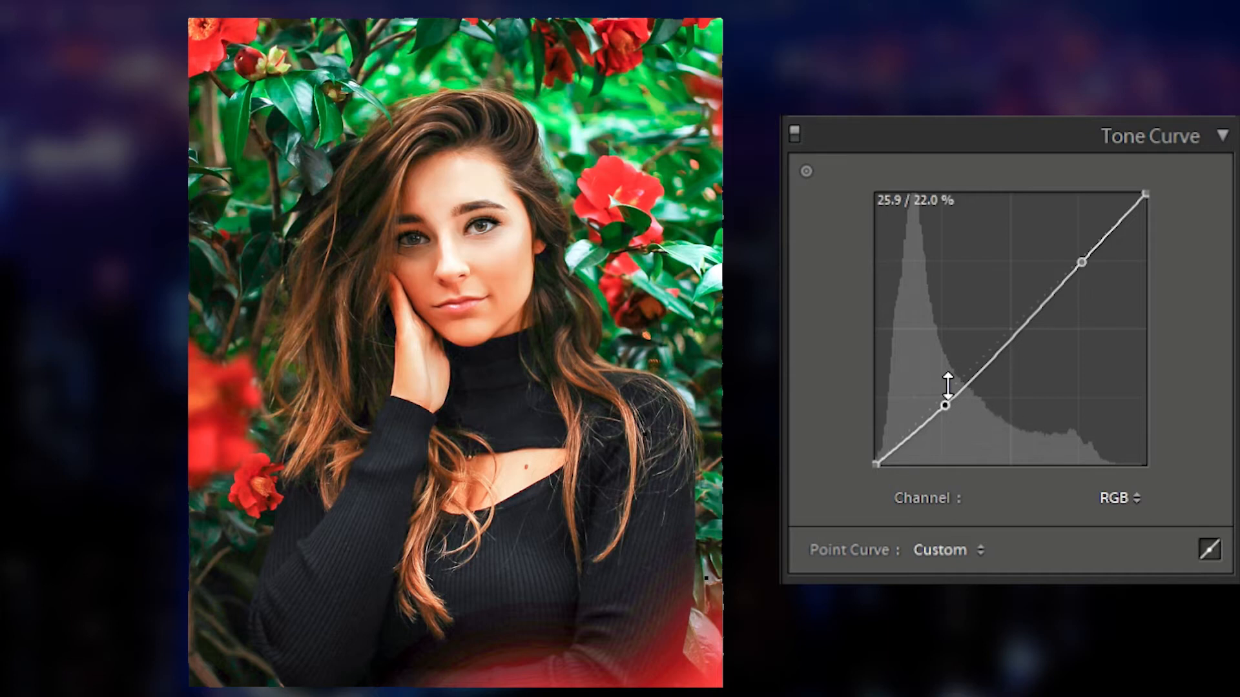
{"action": "left_click_drag", "start_coordinate": [947, 385], "coordinate": [953, 385]}
{"action": "left_click_drag", "start_coordinate": [1092, 244], "coordinate": [1096, 247]}
{"action": "left_click_drag", "start_coordinate": [954, 387], "coordinate": [943, 385]}
{"action": "left_click_drag", "start_coordinate": [1103, 249], "coordinate": [1087, 237]}
{"action": "left_click_drag", "start_coordinate": [944, 387], "coordinate": [944, 385]}
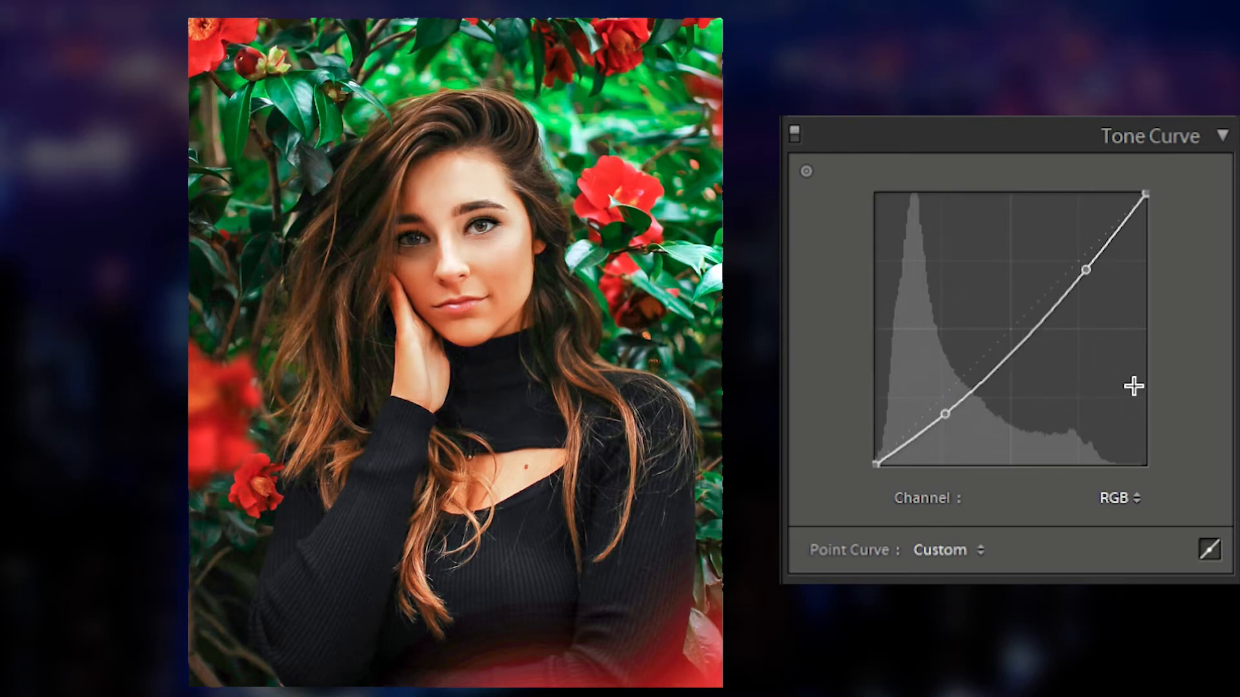
Step: On the Red curve, add a shadow point near 26.7 / 20.8 % and lift a highlight point
{"action": "left_click", "coordinate": [1060, 518]}
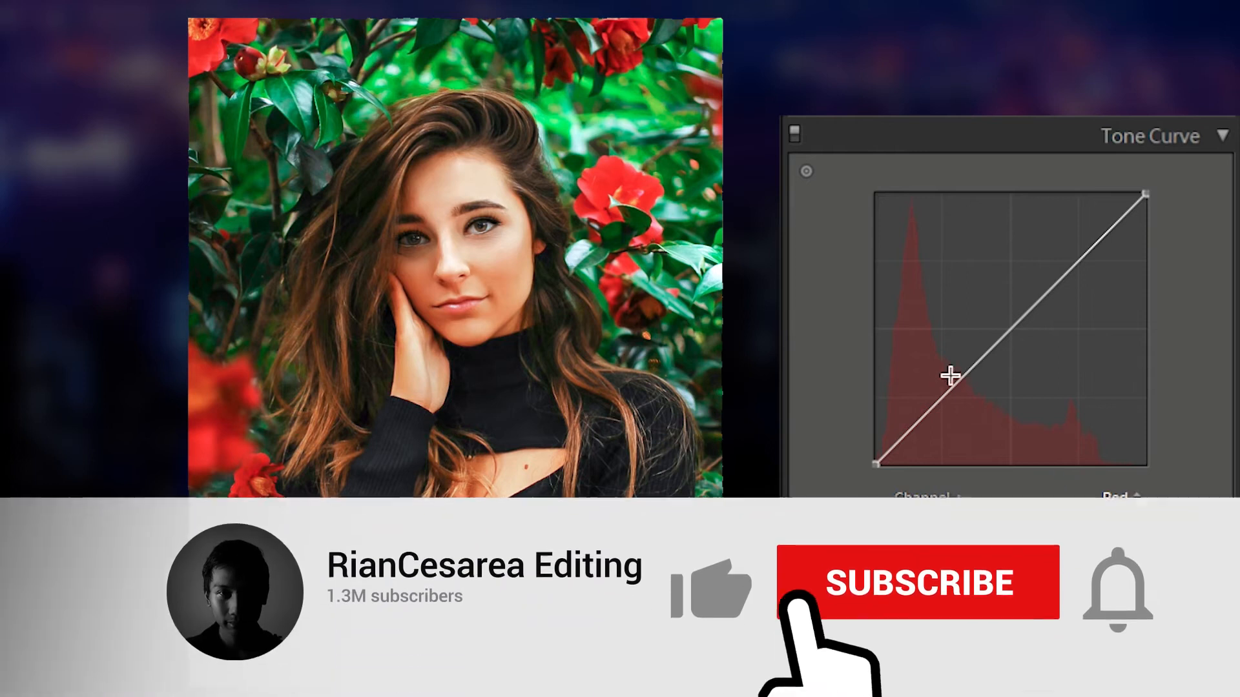
{"action": "left_click_drag", "start_coordinate": [942, 374], "coordinate": [948, 381]}
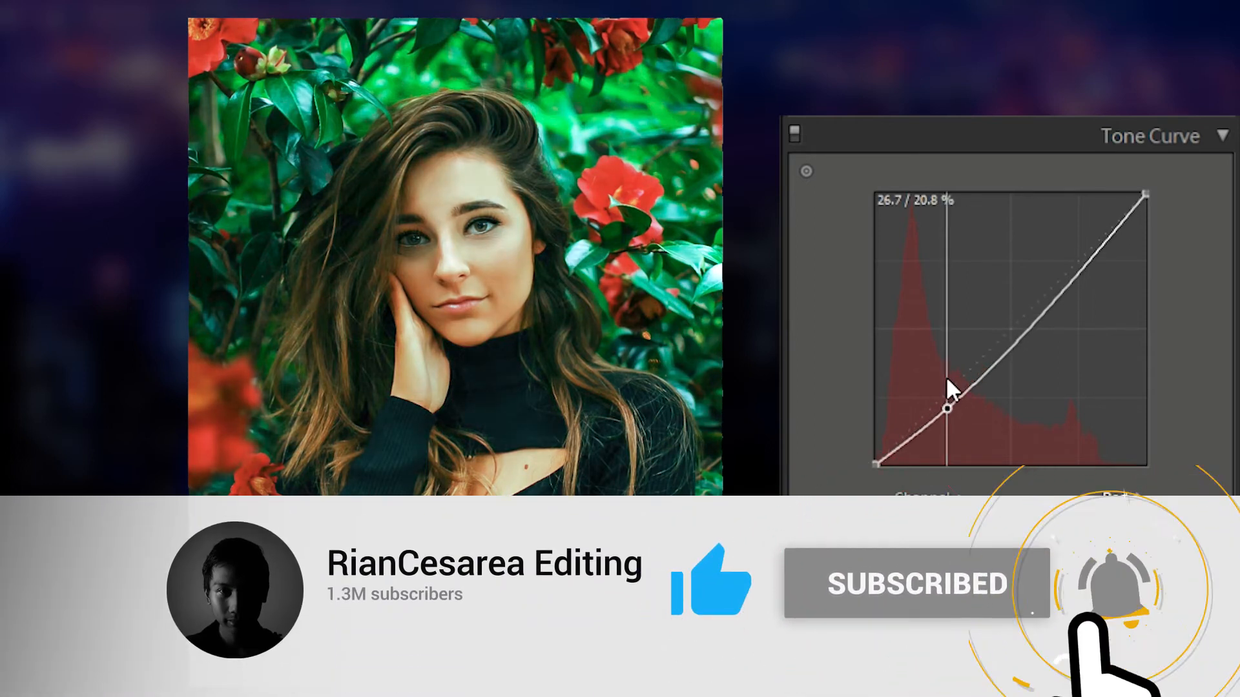
{"action": "left_click_drag", "start_coordinate": [1080, 245], "coordinate": [1079, 229]}
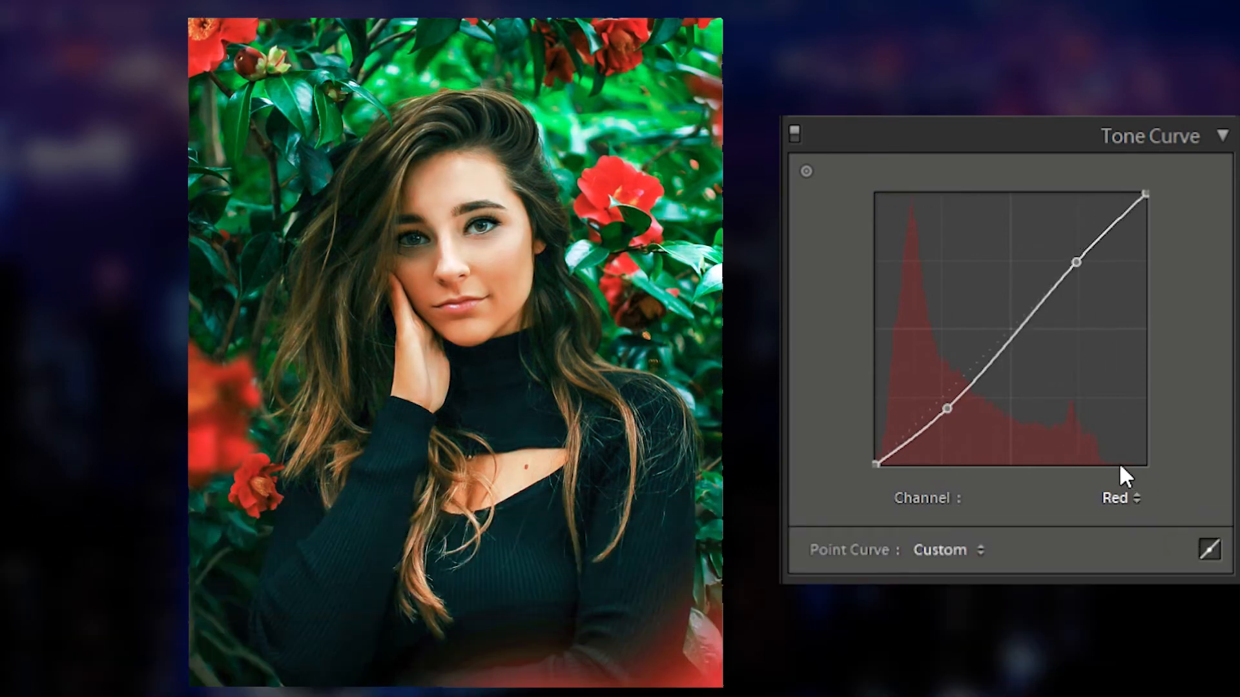
Step: On the Green curve, add a lowered shadow point and a raised highlight point
{"action": "left_click", "coordinate": [1055, 551]}
{"action": "left_click_drag", "start_coordinate": [939, 371], "coordinate": [945, 380]}
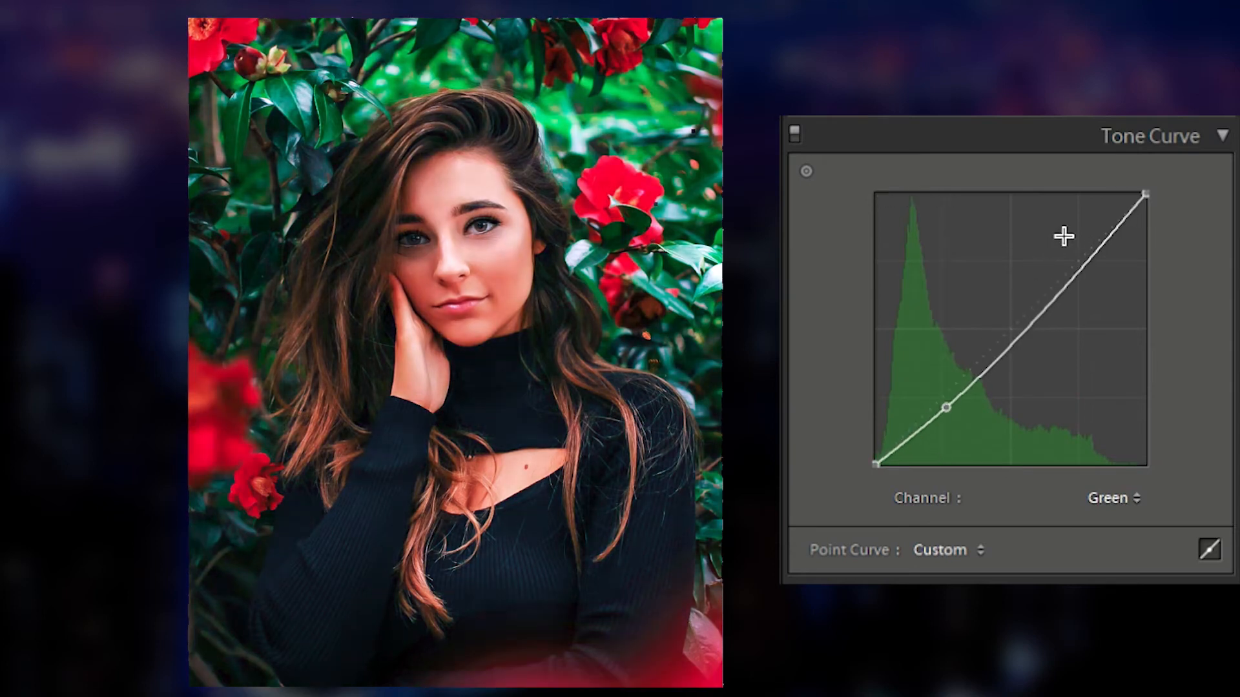
{"action": "left_click_drag", "start_coordinate": [1098, 232], "coordinate": [1073, 226]}
Step: On the Blue curve, add a lowered shadow point and a raised highlight point
{"action": "left_click", "coordinate": [1121, 500]}
{"action": "left_click", "coordinate": [1068, 583]}
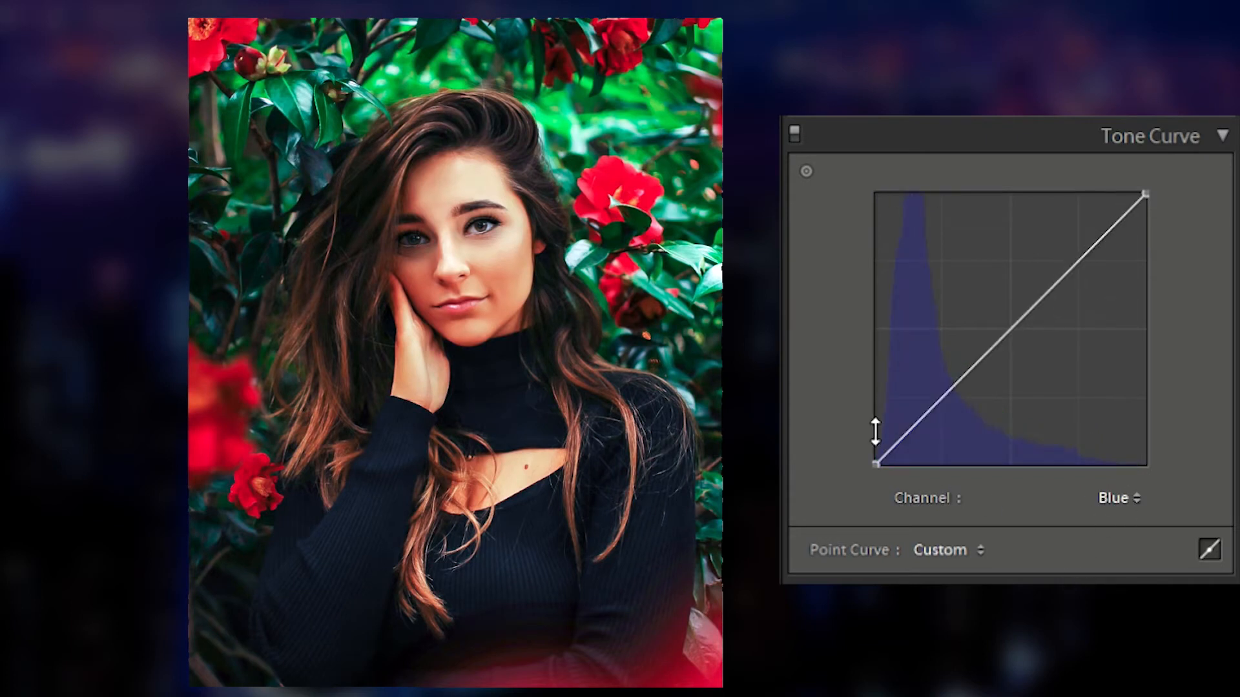
{"action": "left_click_drag", "start_coordinate": [940, 380], "coordinate": [940, 374]}
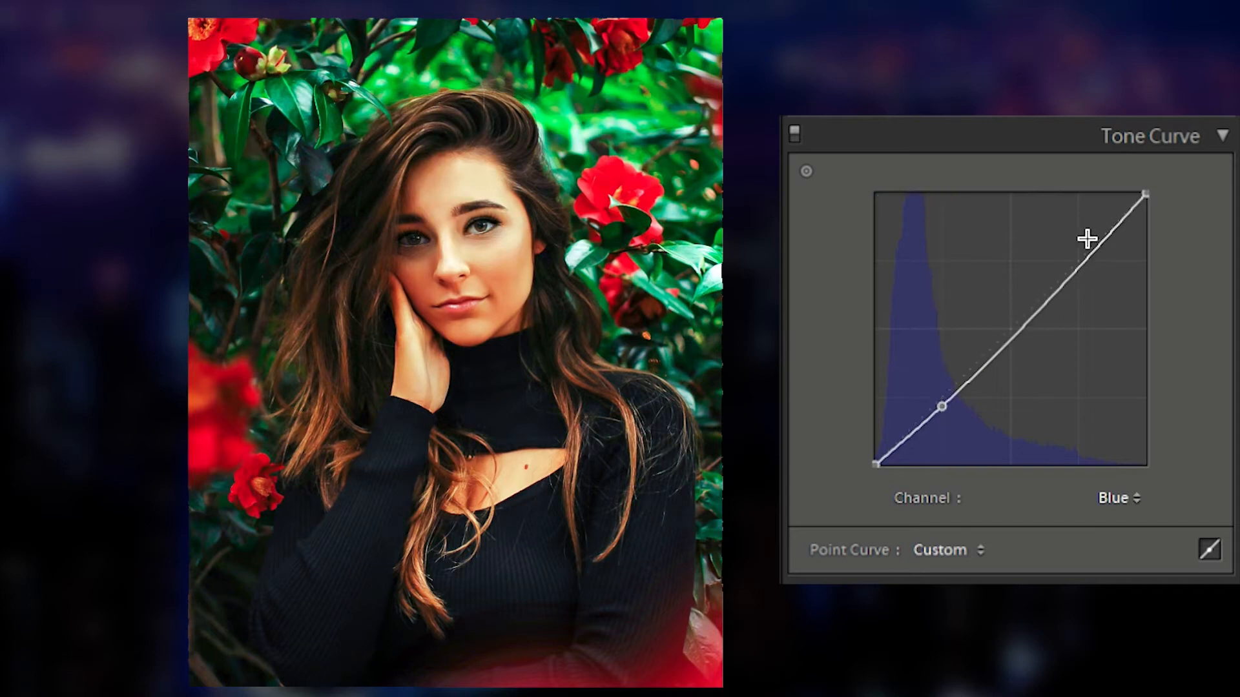
{"action": "left_click_drag", "start_coordinate": [1082, 241], "coordinate": [1082, 240]}
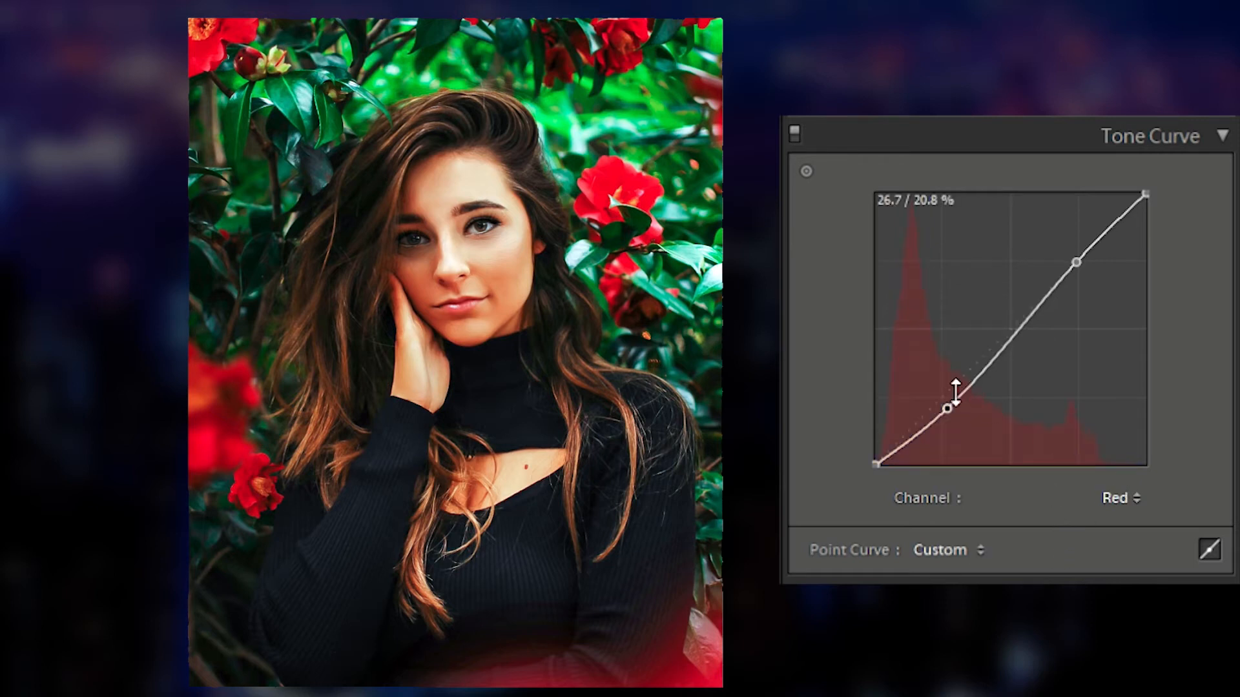
Step: Refine the shadow and highlight points on the Red, Green and Blue curves, with the red highlight near 73.7 / 71.4 %
{"action": "left_click_drag", "start_coordinate": [950, 380], "coordinate": [951, 377]}
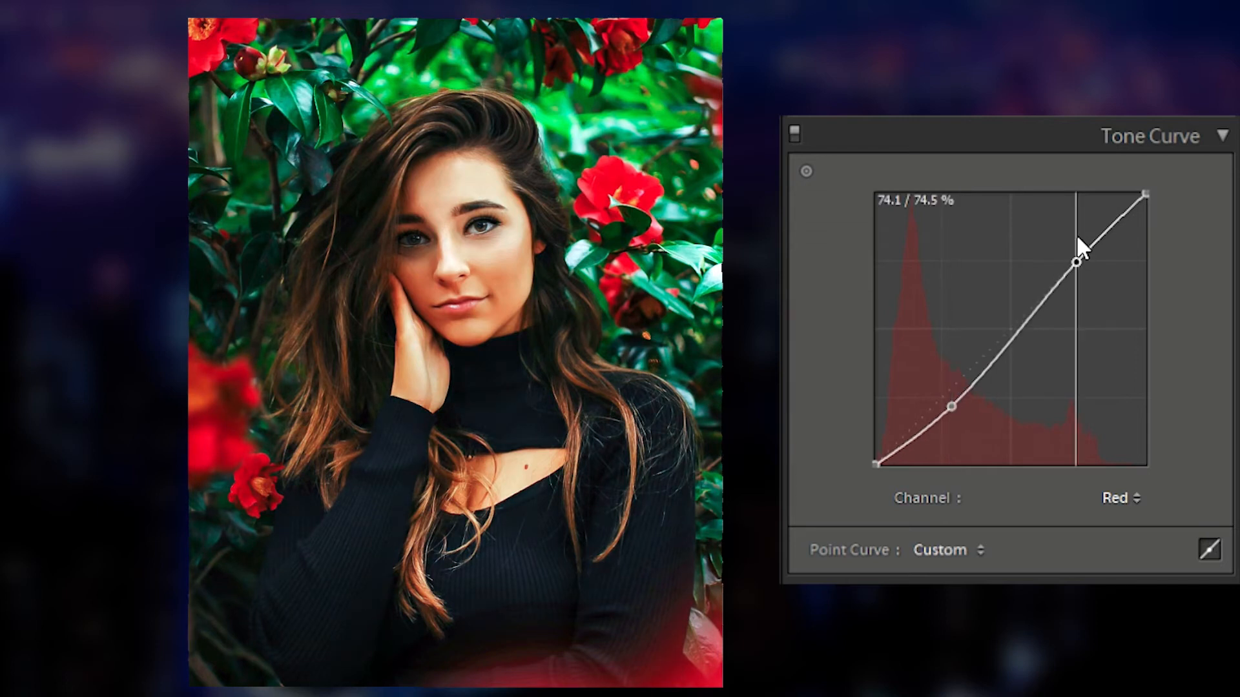
{"action": "left_click_drag", "start_coordinate": [1077, 239], "coordinate": [1082, 251]}
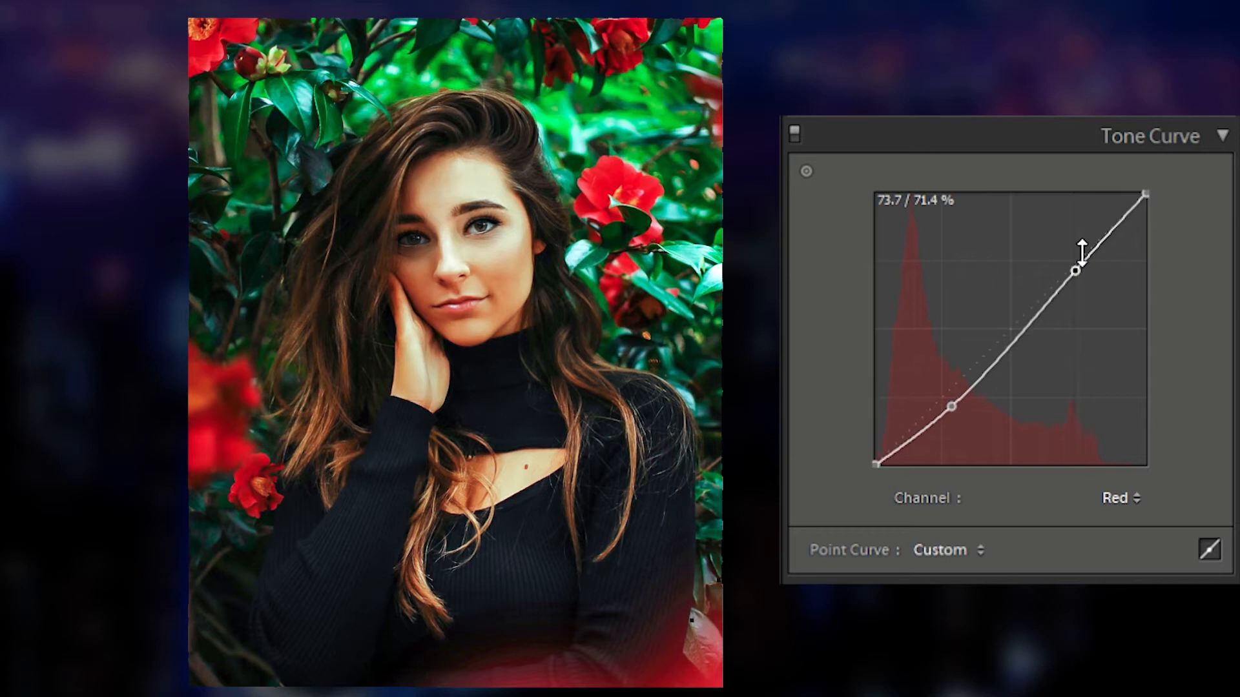
{"action": "left_click", "coordinate": [1136, 466]}
{"action": "left_click", "coordinate": [1030, 530]}
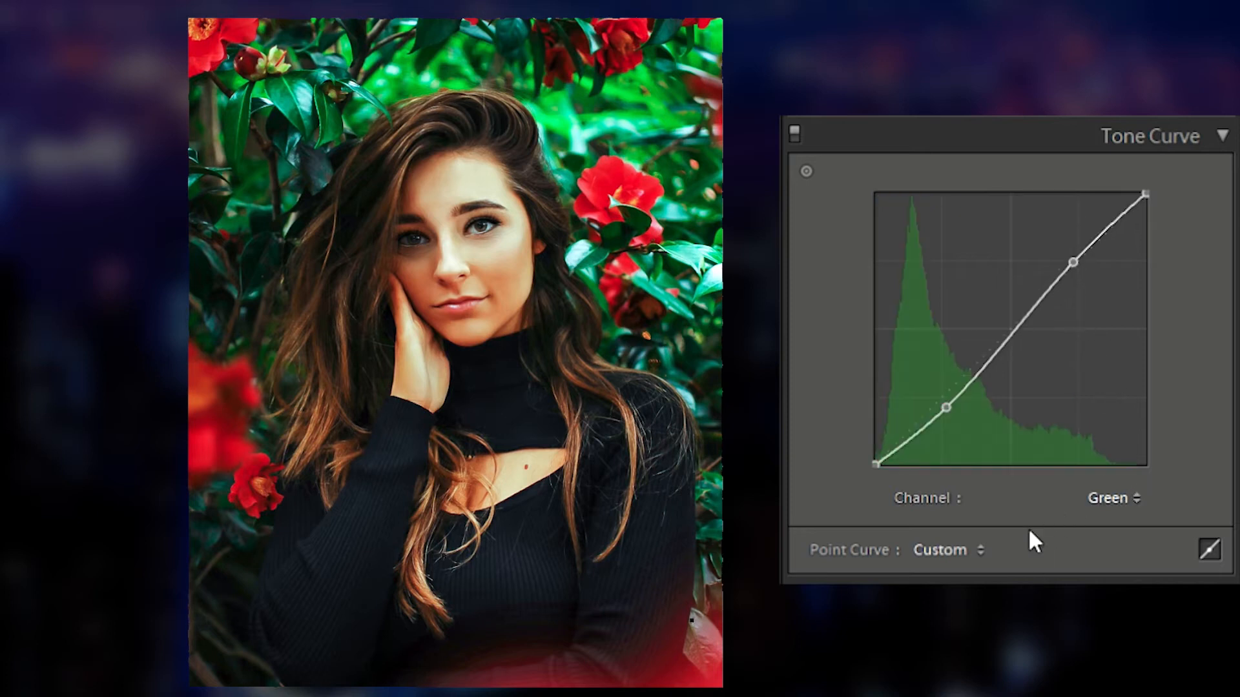
{"action": "left_click_drag", "start_coordinate": [954, 382], "coordinate": [946, 381]}
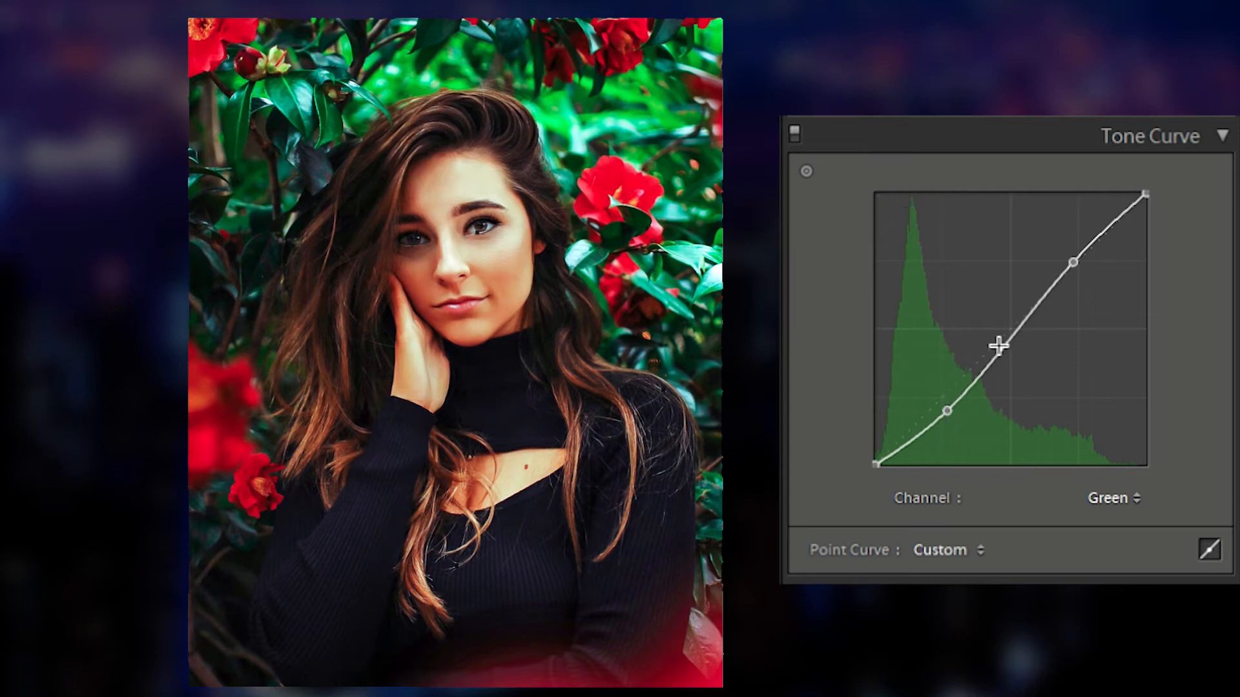
{"action": "left_click_drag", "start_coordinate": [1076, 234], "coordinate": [1075, 236]}
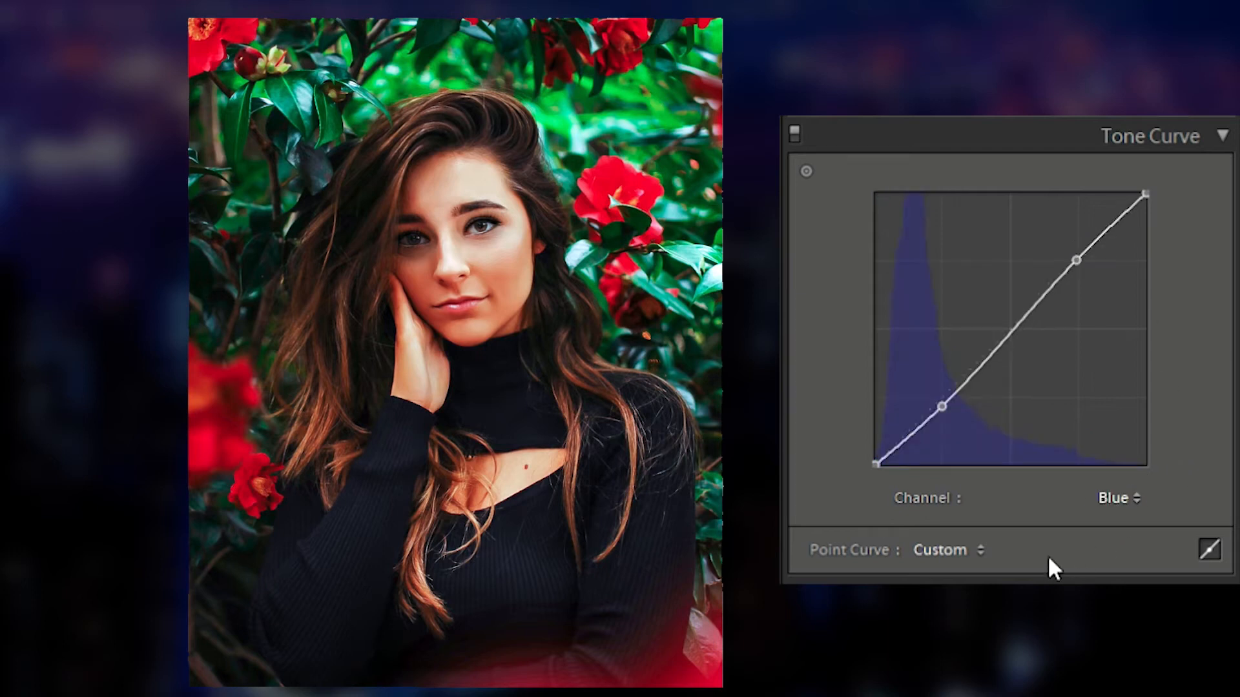
{"action": "left_click_drag", "start_coordinate": [949, 368], "coordinate": [945, 380]}
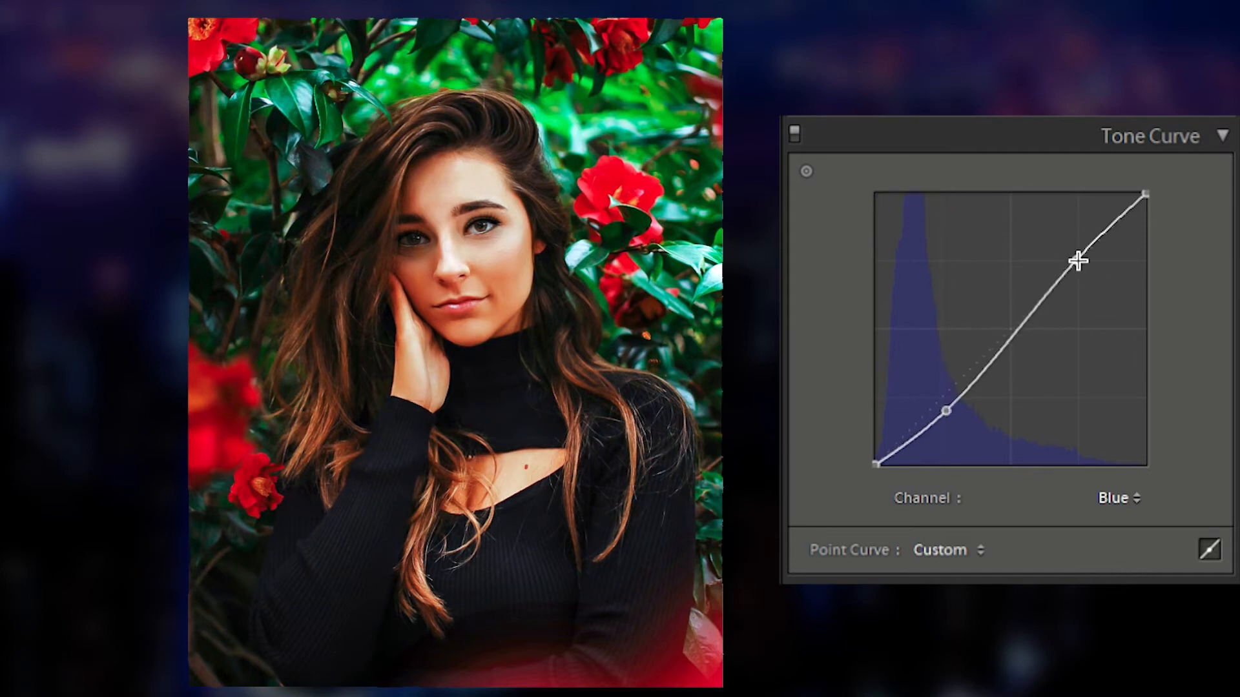
{"action": "left_click_drag", "start_coordinate": [1076, 245], "coordinate": [1082, 232]}
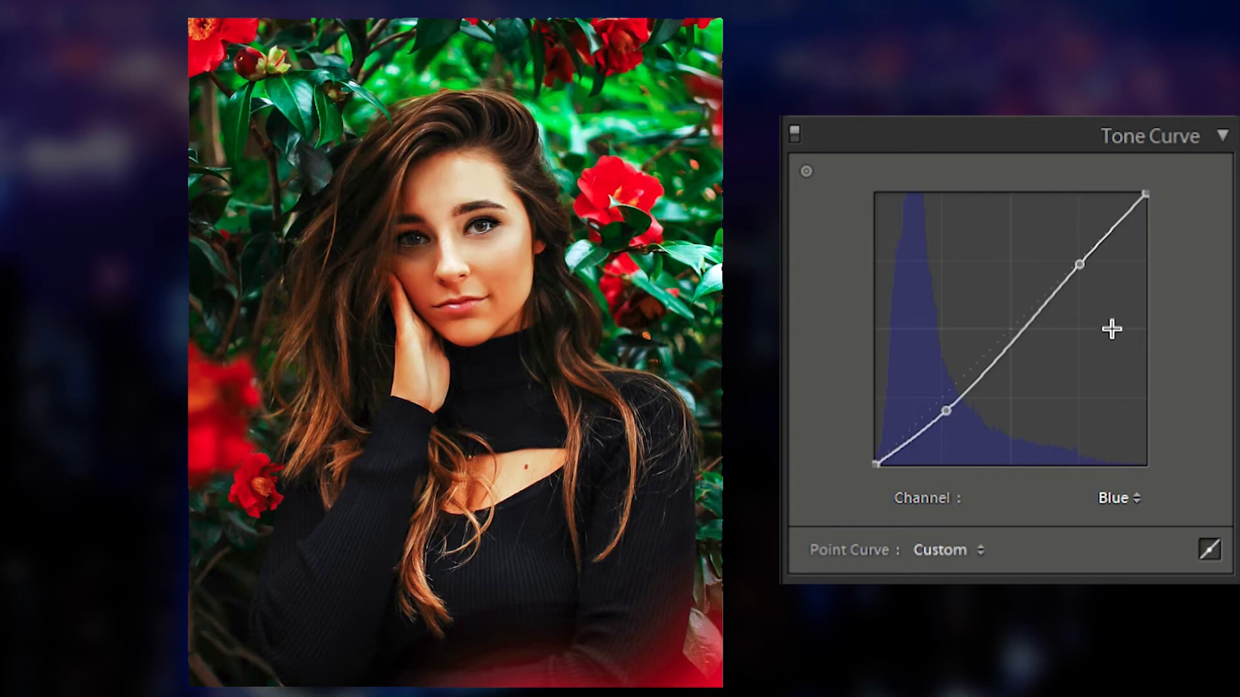
Step: Lower the RGB curve's shadow point to about 26.3 / 17.6 %, adjust its highlight point, and nudge the Red shadow point to about 28.6 / 21.2 %
{"action": "left_click", "coordinate": [1077, 503]}
{"action": "left_click_drag", "start_coordinate": [950, 398], "coordinate": [946, 395]}
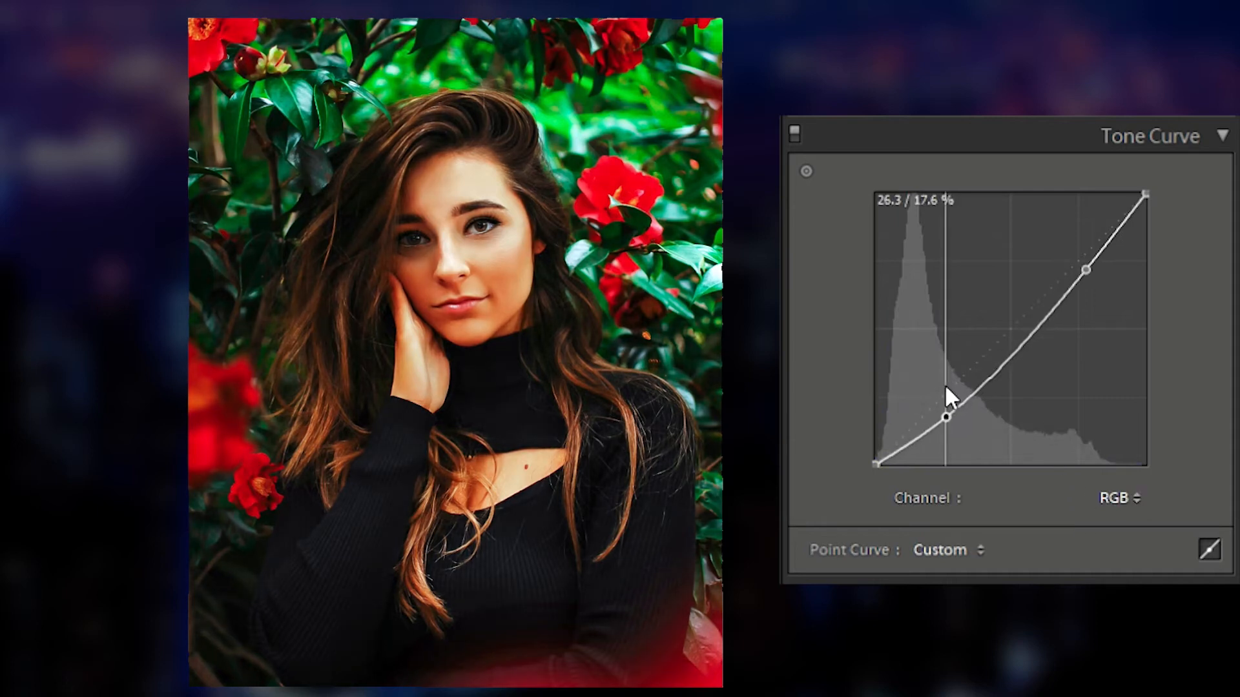
{"action": "left_click_drag", "start_coordinate": [1088, 239], "coordinate": [1091, 244]}
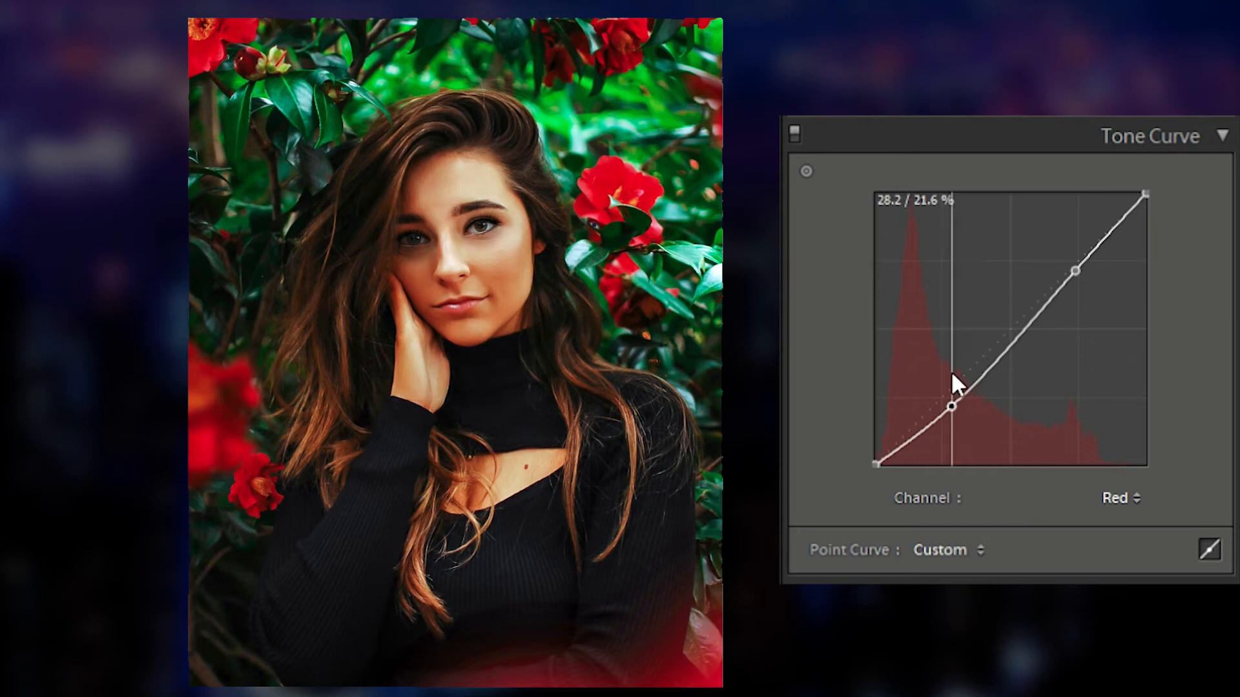
{"action": "left_click_drag", "start_coordinate": [950, 371], "coordinate": [951, 376]}
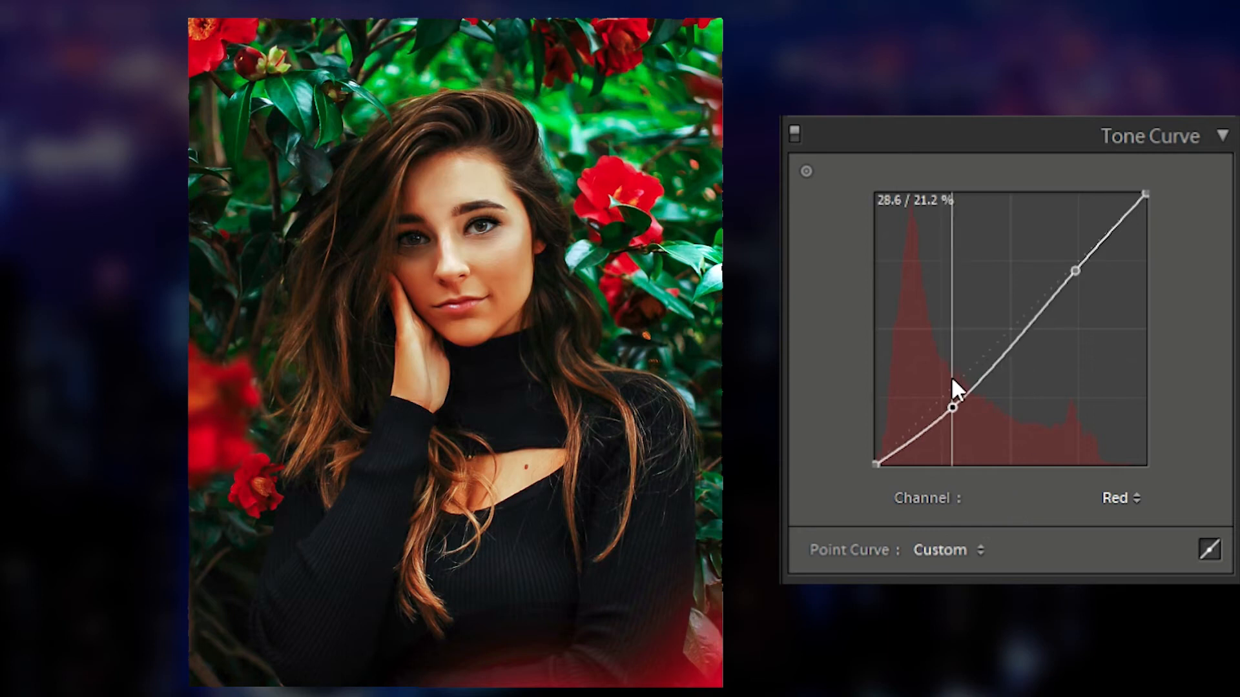
Step: Refine the Red curve's highlight and shadow points and raise the Green curve's shadow point slightly
{"action": "left_click_drag", "start_coordinate": [1082, 241], "coordinate": [1079, 243]}
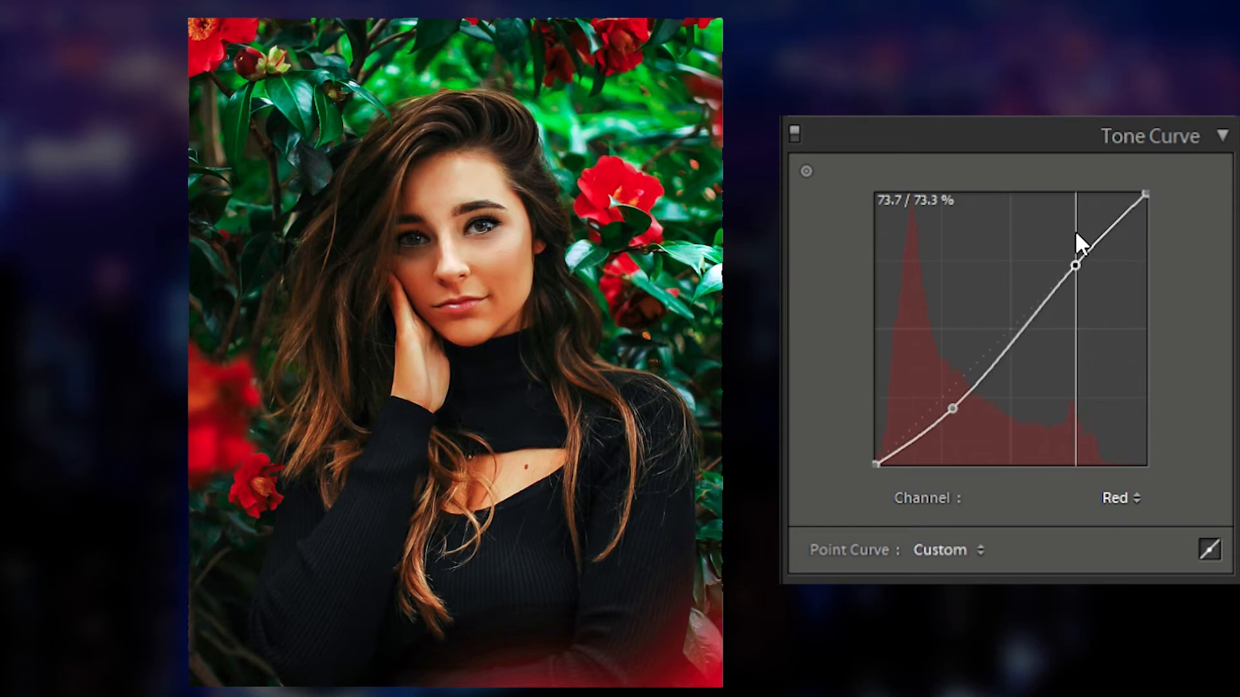
{"action": "left_click_drag", "start_coordinate": [965, 386], "coordinate": [955, 385]}
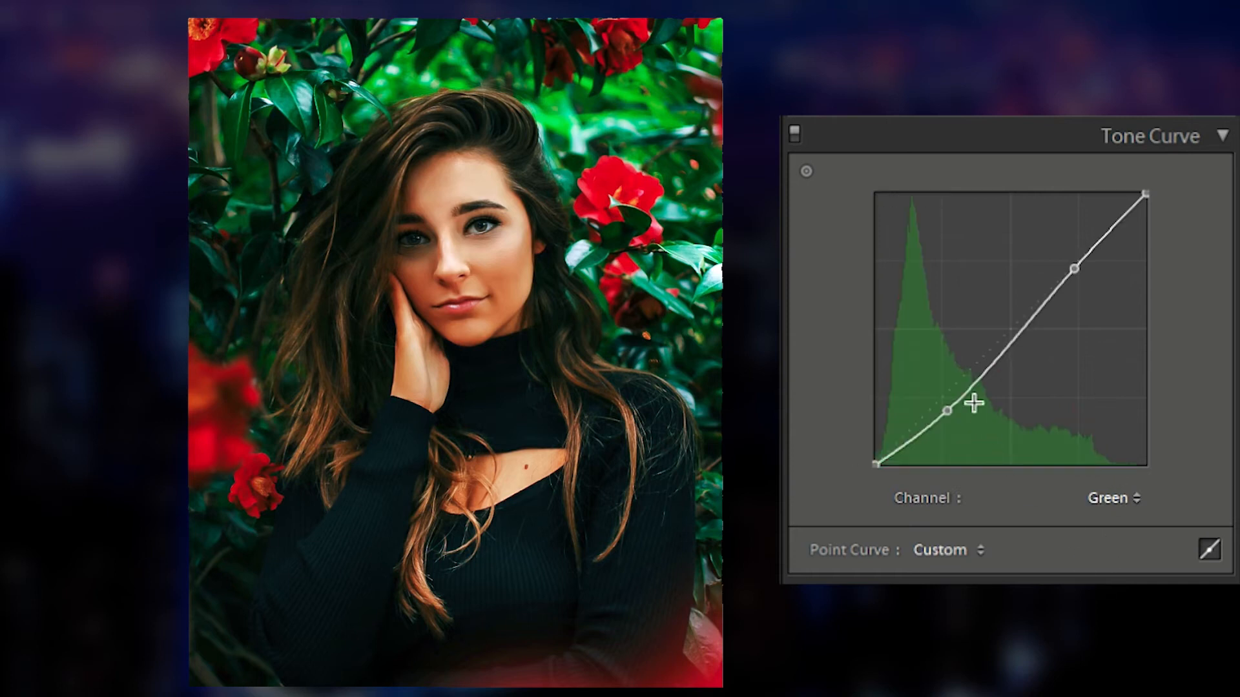
{"action": "left_click_drag", "start_coordinate": [949, 400], "coordinate": [944, 386]}
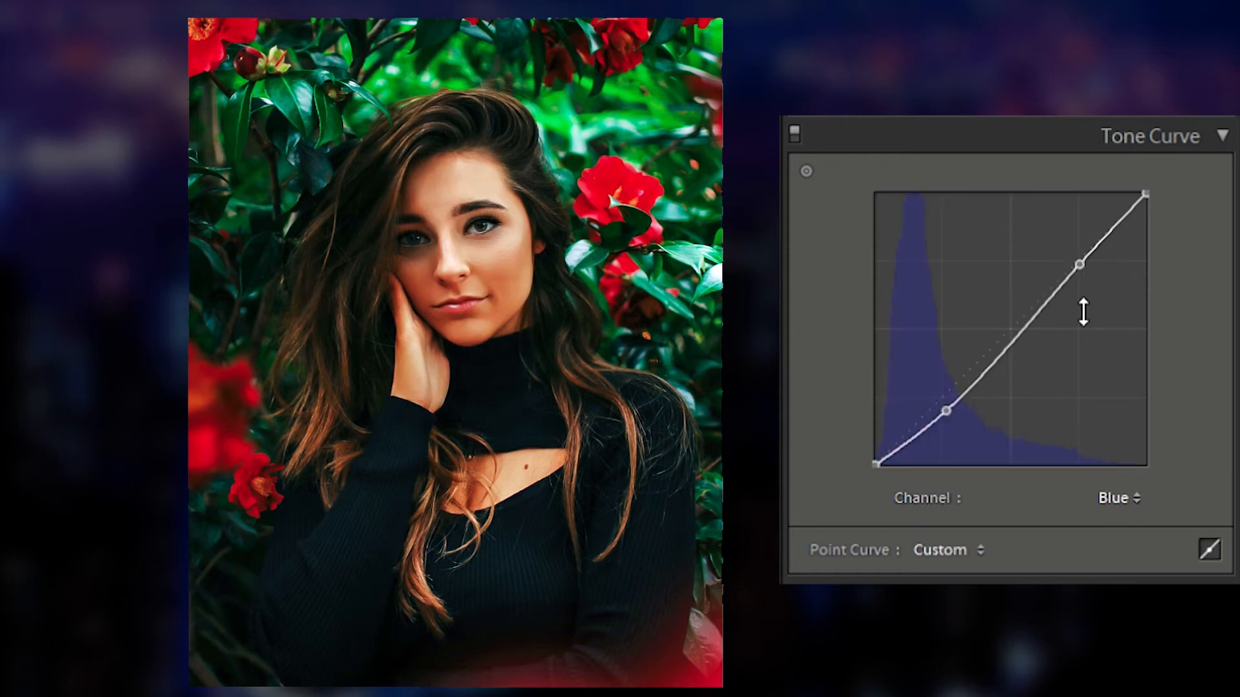
{"action": "left_click_drag", "start_coordinate": [948, 406], "coordinate": [941, 375]}
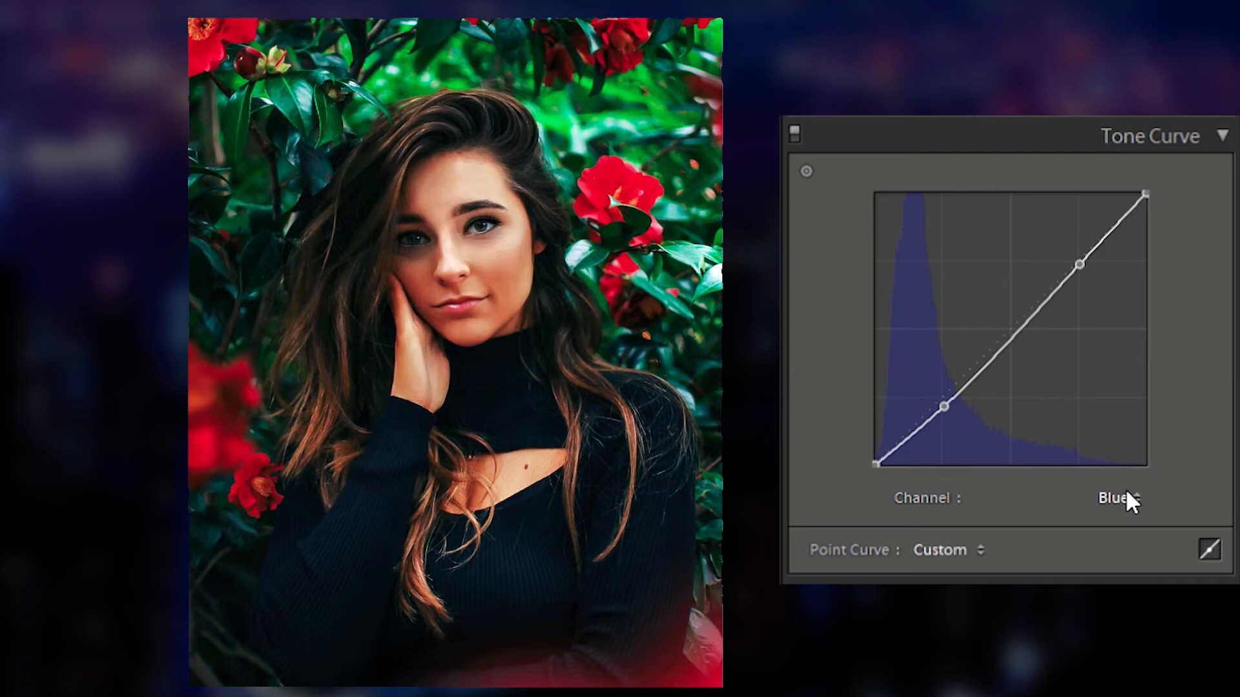
Step: On the RGB curve, lift the black endpoint slightly and nudge the white endpoint
{"action": "left_click", "coordinate": [1092, 490]}
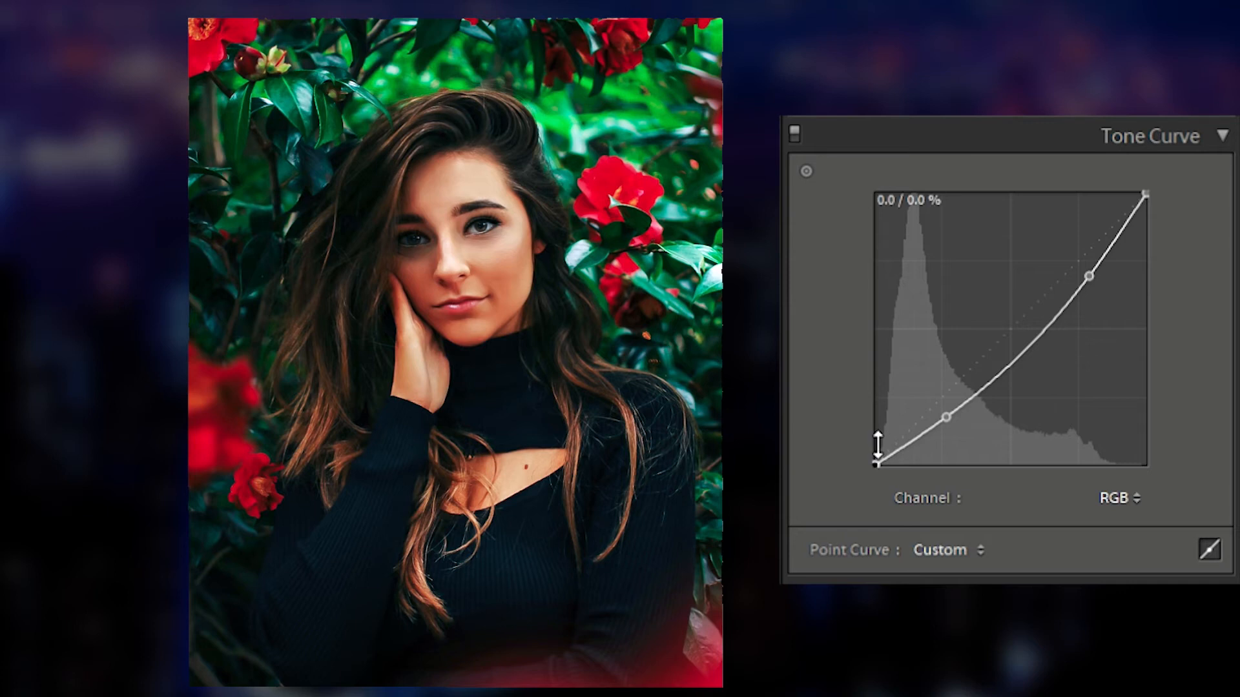
{"action": "left_click_drag", "start_coordinate": [873, 432], "coordinate": [868, 427]}
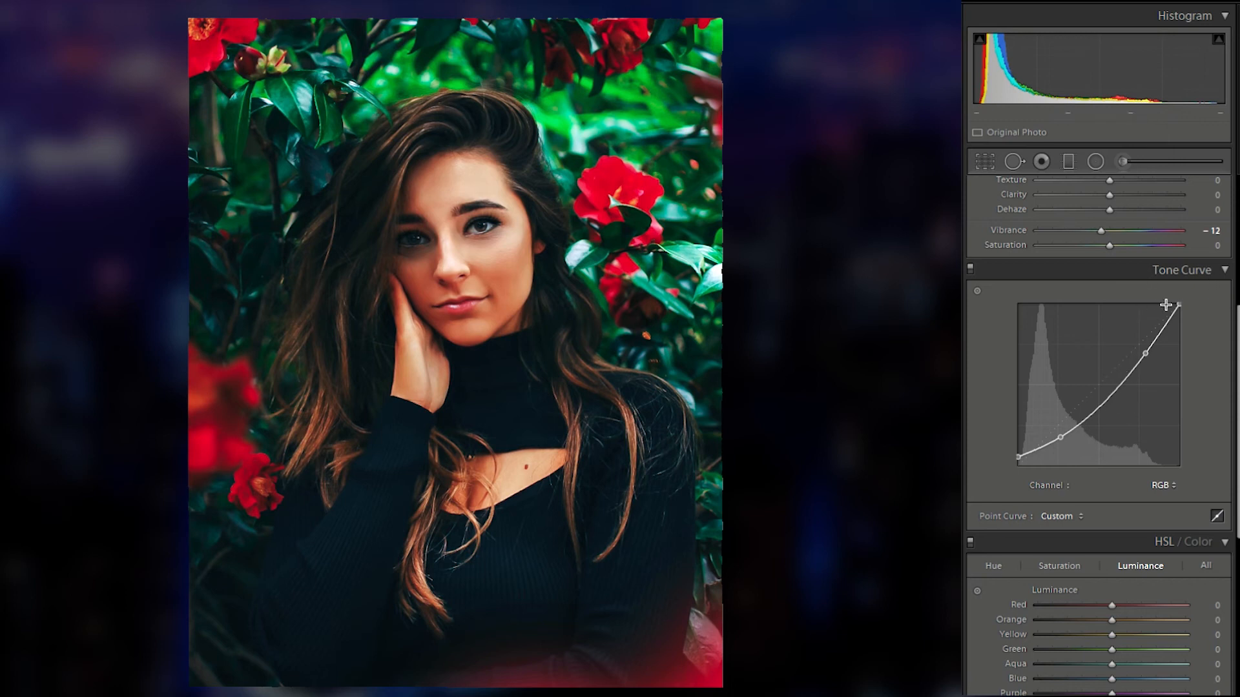
{"action": "mouse_move", "coordinate": [1101, 231]}
{"action": "left_mouse_down"}
{"action": "mouse_move", "coordinate": [1104, 245]}
{"action": "mouse_move", "coordinate": [1096, 211]}
{"action": "mouse_move", "coordinate": [1098, 227]}
{"action": "left_mouse_up"}
Step: Toggle the before and after views to compare the graded photo with the original
{"action": "scroll", "coordinate": [1098, 230], "scroll_direction": "up", "scroll_amount": 5}
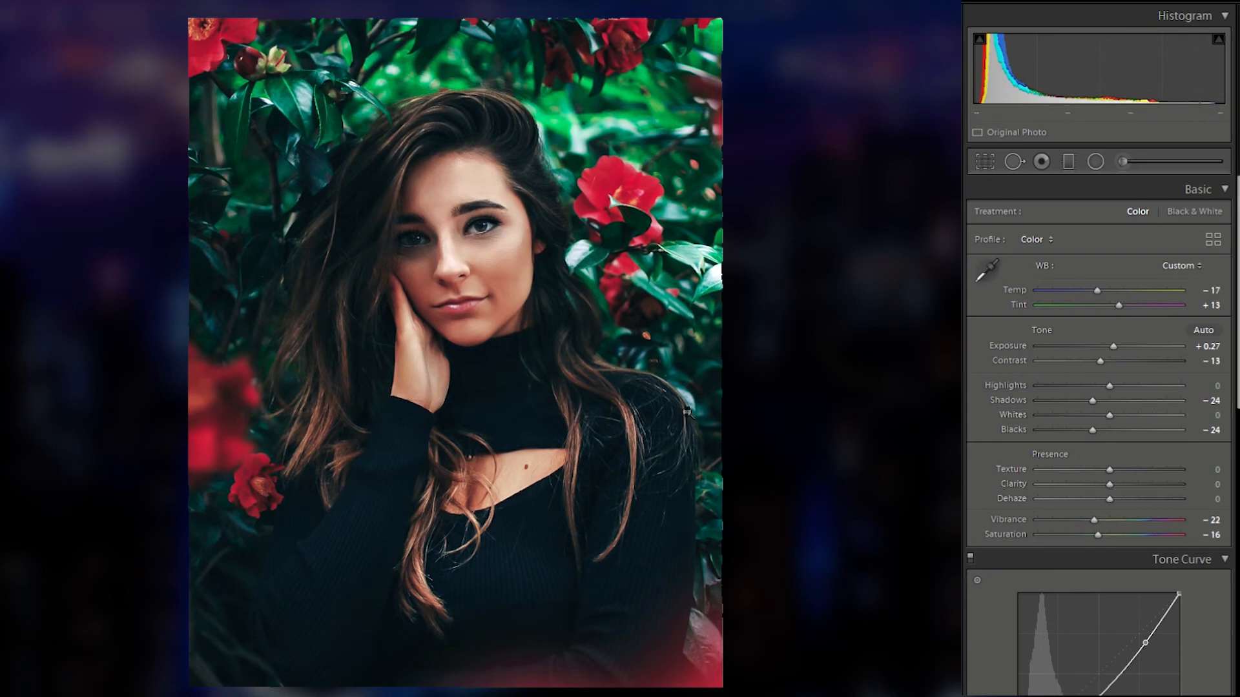
{"action": "key", "text": "backslash"}
{"action": "key", "text": "backslash"}
{"action": "key", "text": "backslash"}
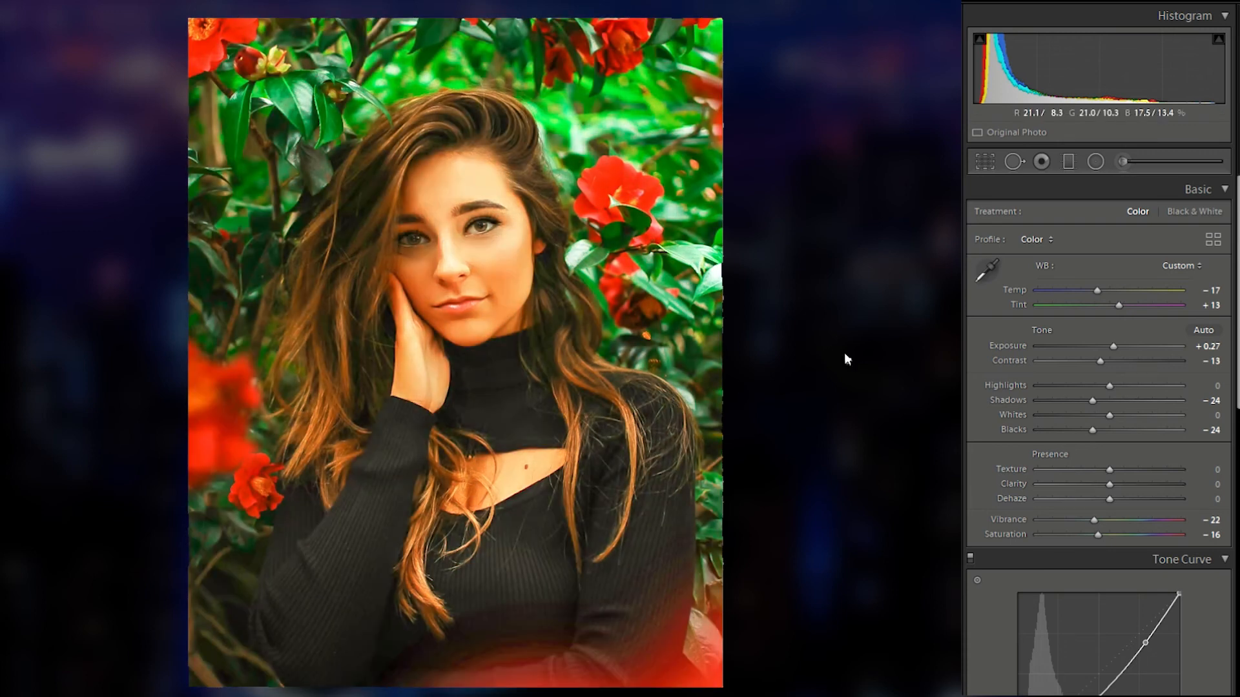
{"action": "key", "text": "backslash"}
{"action": "key", "text": "backslash"}
{"action": "key", "text": "backslash"}
Step: In HSL Hue, shift the Red and Yellow hue sliders
{"action": "scroll", "coordinate": [1055, 454], "scroll_direction": "down", "scroll_amount": 6}
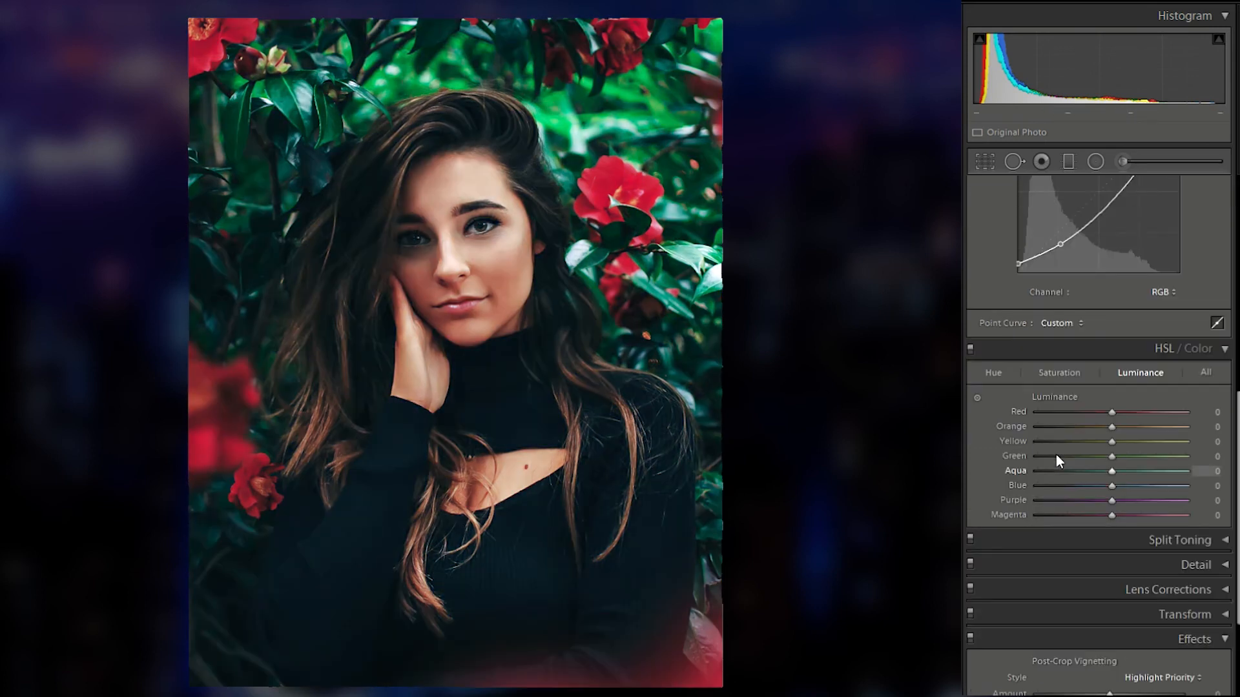
{"action": "scroll", "coordinate": [1072, 458], "scroll_direction": "down", "scroll_amount": 3}
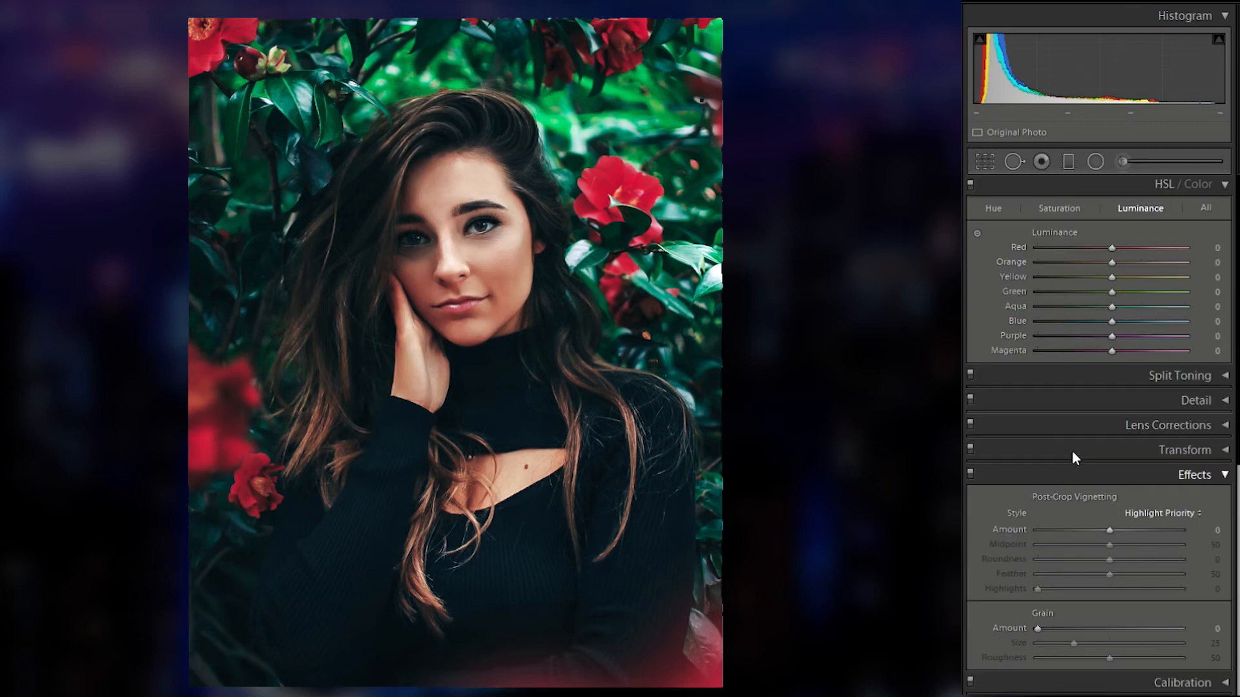
{"action": "scroll", "coordinate": [1072, 451], "scroll_direction": "up", "scroll_amount": 3}
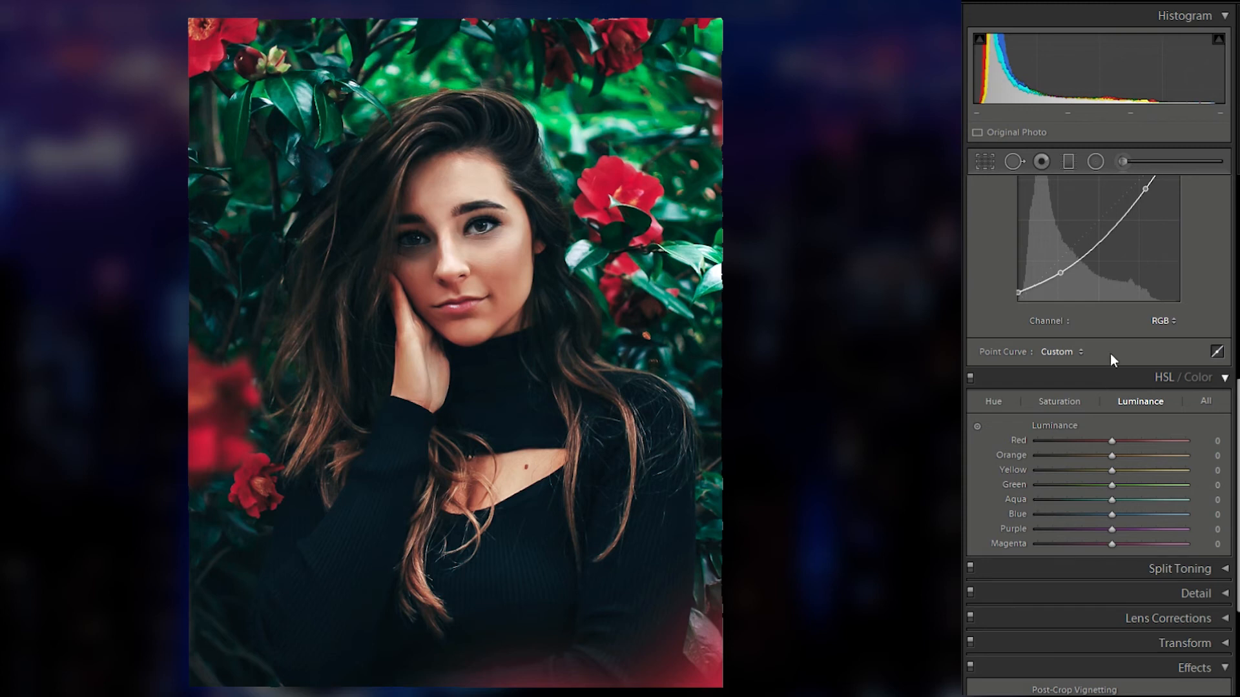
{"action": "left_click", "coordinate": [994, 400]}
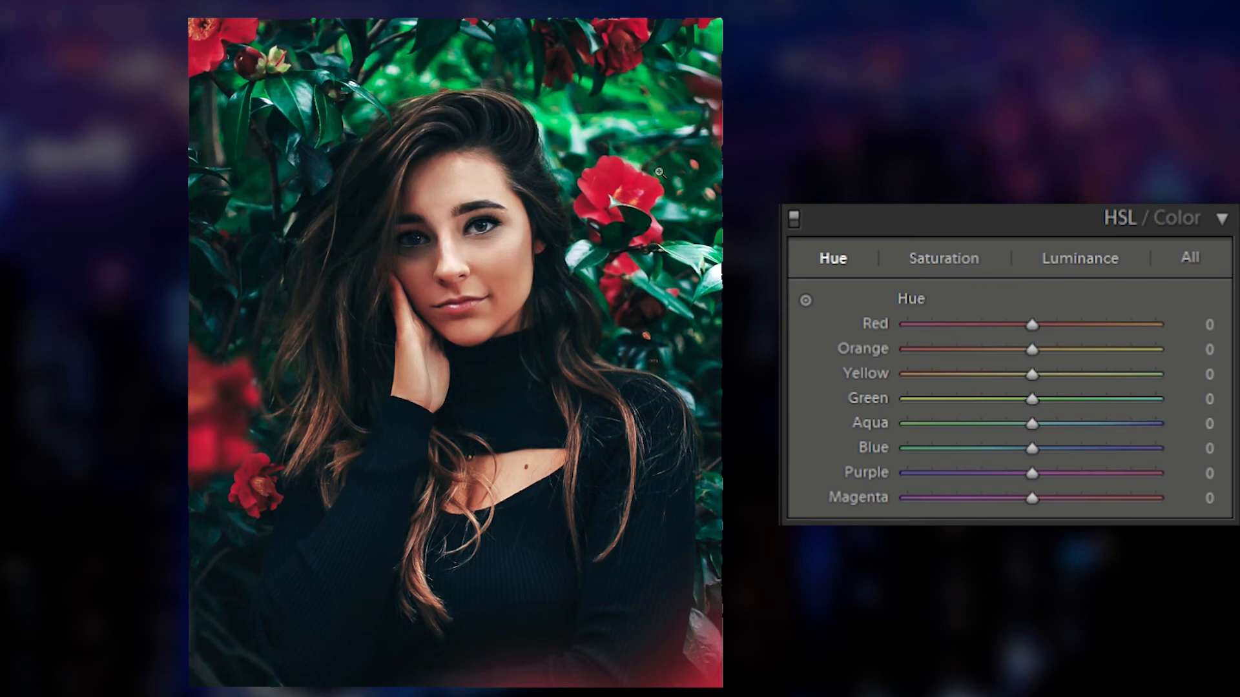
{"action": "left_click_drag", "start_coordinate": [1025, 283], "coordinate": [1051, 337]}
{"action": "left_click_drag", "start_coordinate": [1031, 360], "coordinate": [1057, 366]}
Step: Set HSL Luminance to Red +13, Orange +4, Yellow -21 and Green -29
{"action": "left_click", "coordinate": [929, 259]}
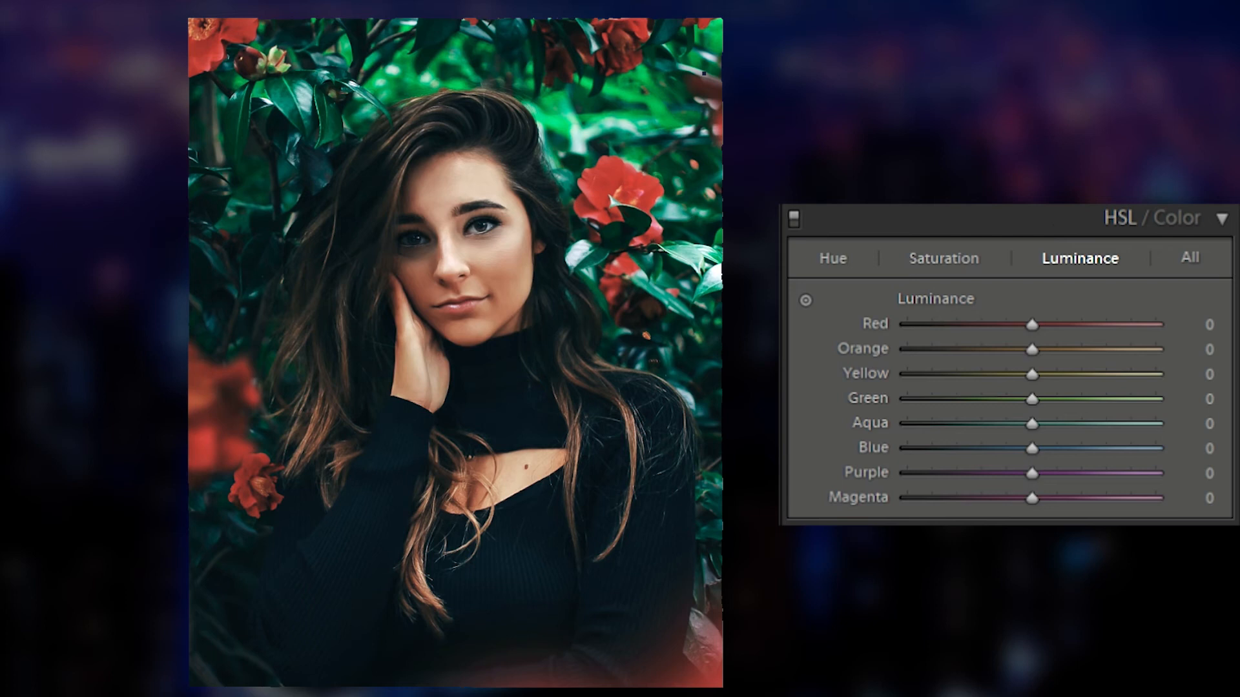
{"action": "left_click_drag", "start_coordinate": [1028, 284], "coordinate": [1043, 281]}
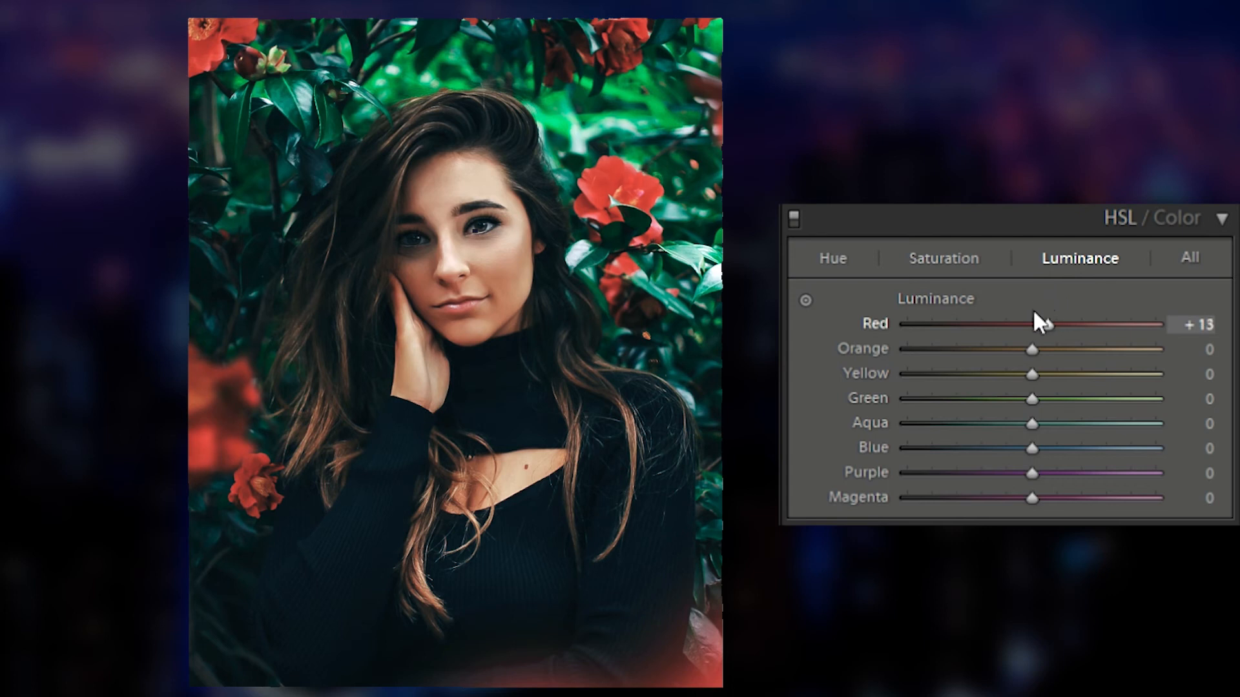
{"action": "type", "text": "4"}
{"action": "key", "text": "Tab"}
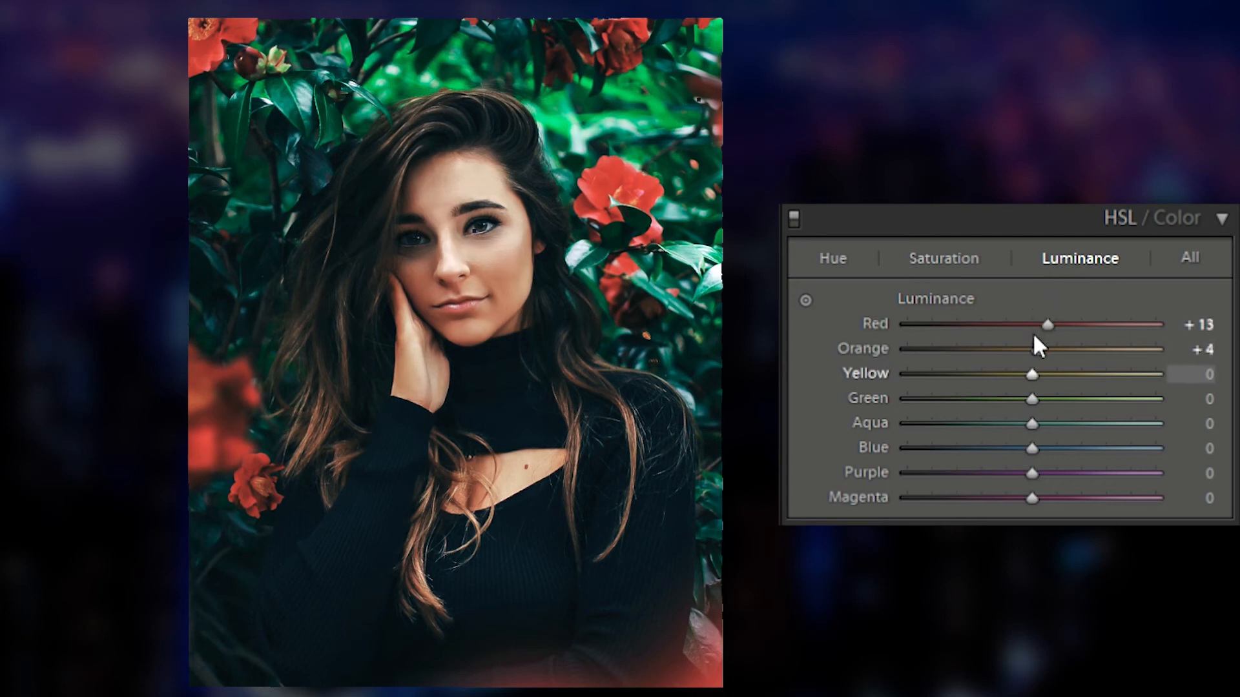
{"action": "left_click_drag", "start_coordinate": [1034, 336], "coordinate": [996, 359]}
{"action": "key", "text": "Tab"}
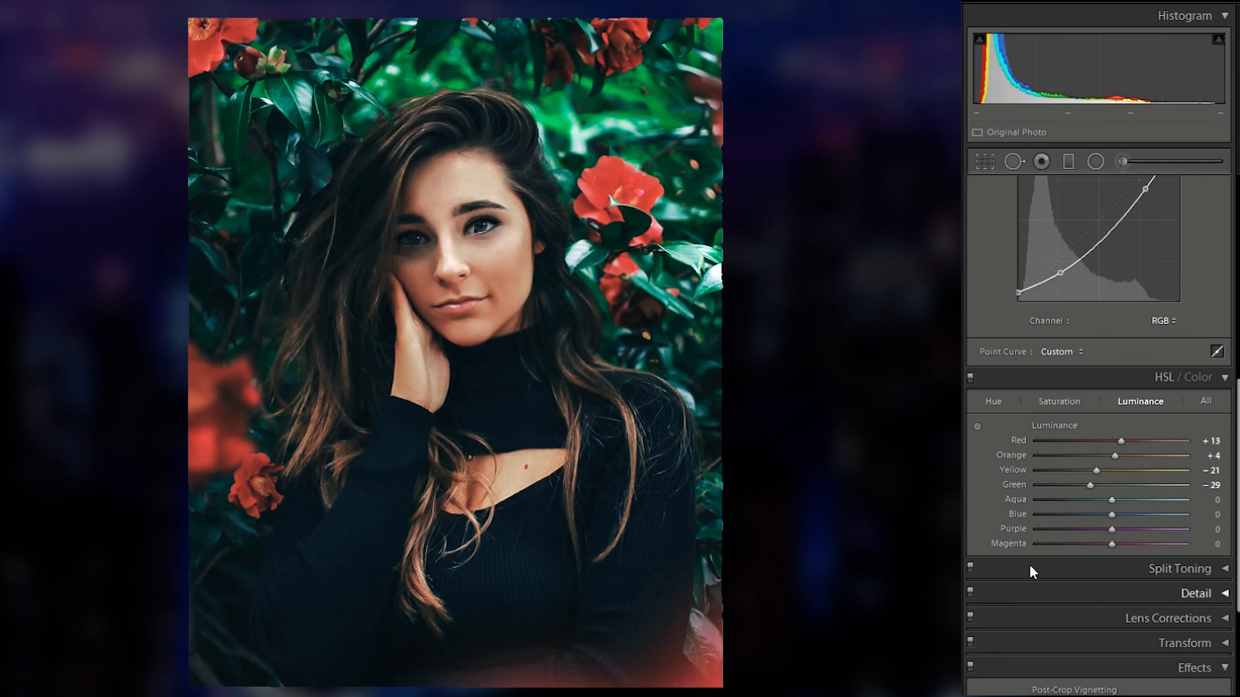
Step: Set the post-crop vignetting Amount to -22
{"action": "left_click", "coordinate": [1147, 660]}
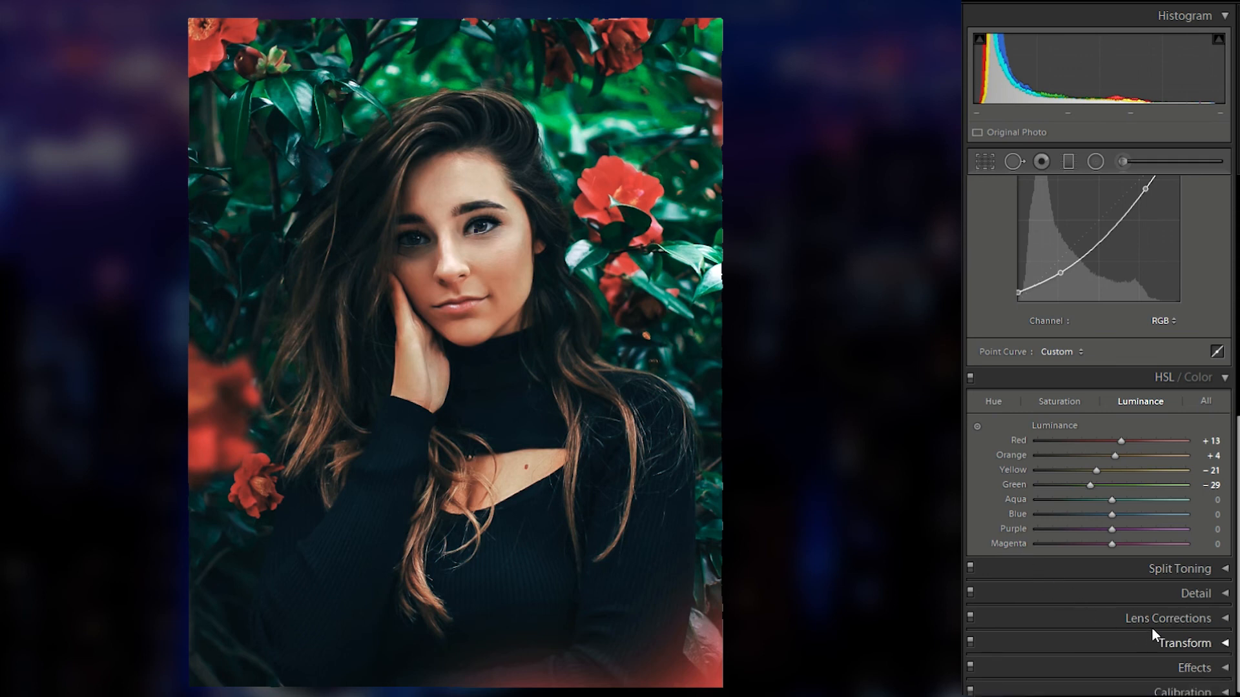
{"action": "scroll", "coordinate": [1169, 634], "scroll_direction": "down", "scroll_amount": 1}
{"action": "left_click", "coordinate": [1169, 654]}
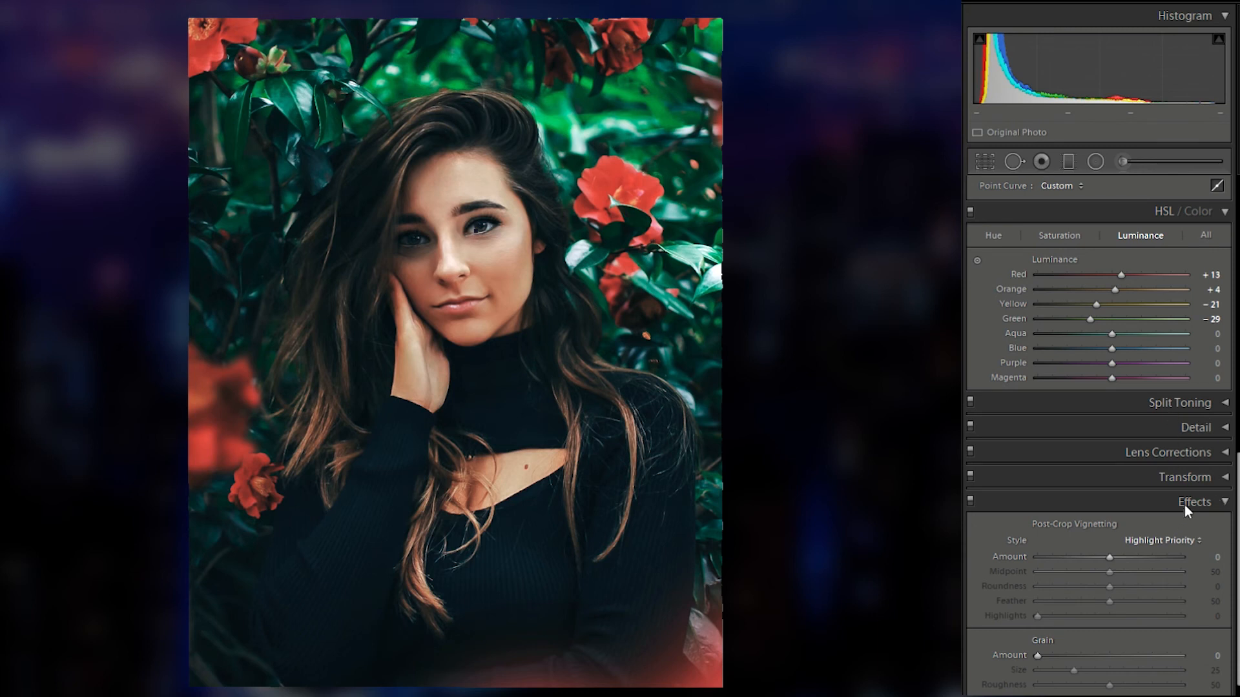
{"action": "left_click_drag", "start_coordinate": [1109, 536], "coordinate": [1094, 536]}
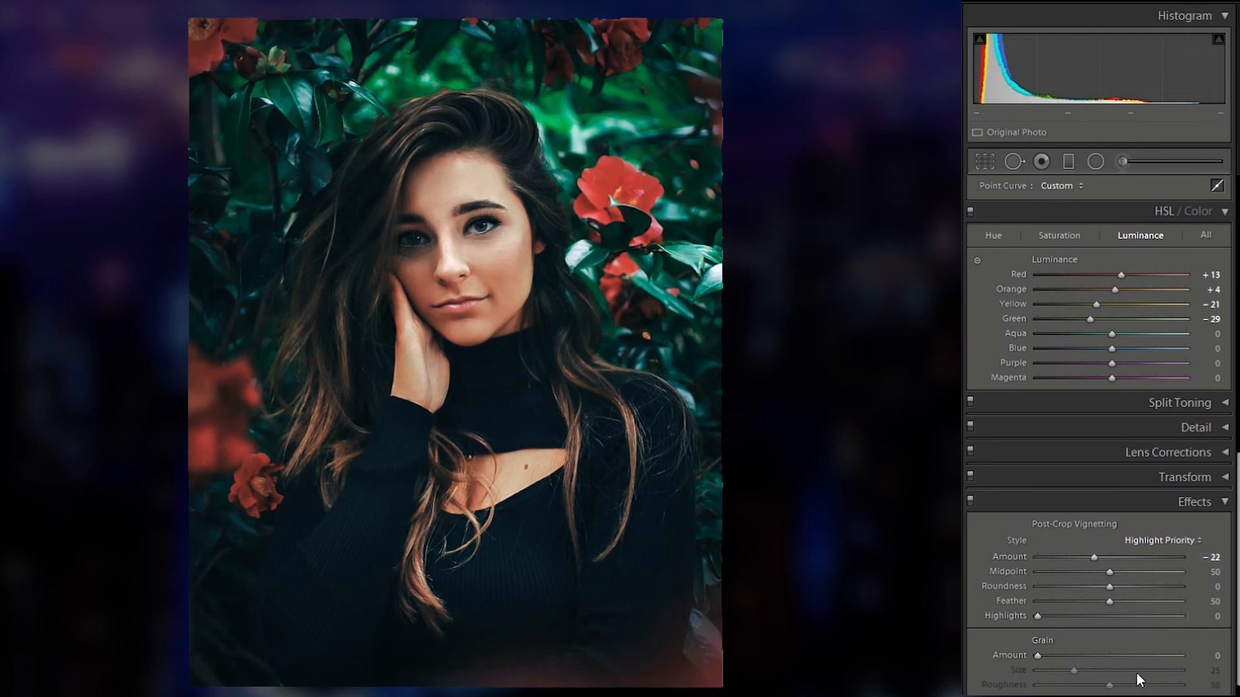
Step: In Calibration, adjust the Shadows tint and the red, green and blue primary sliders slightly
{"action": "scroll", "coordinate": [1137, 673], "scroll_direction": "down", "scroll_amount": 1}
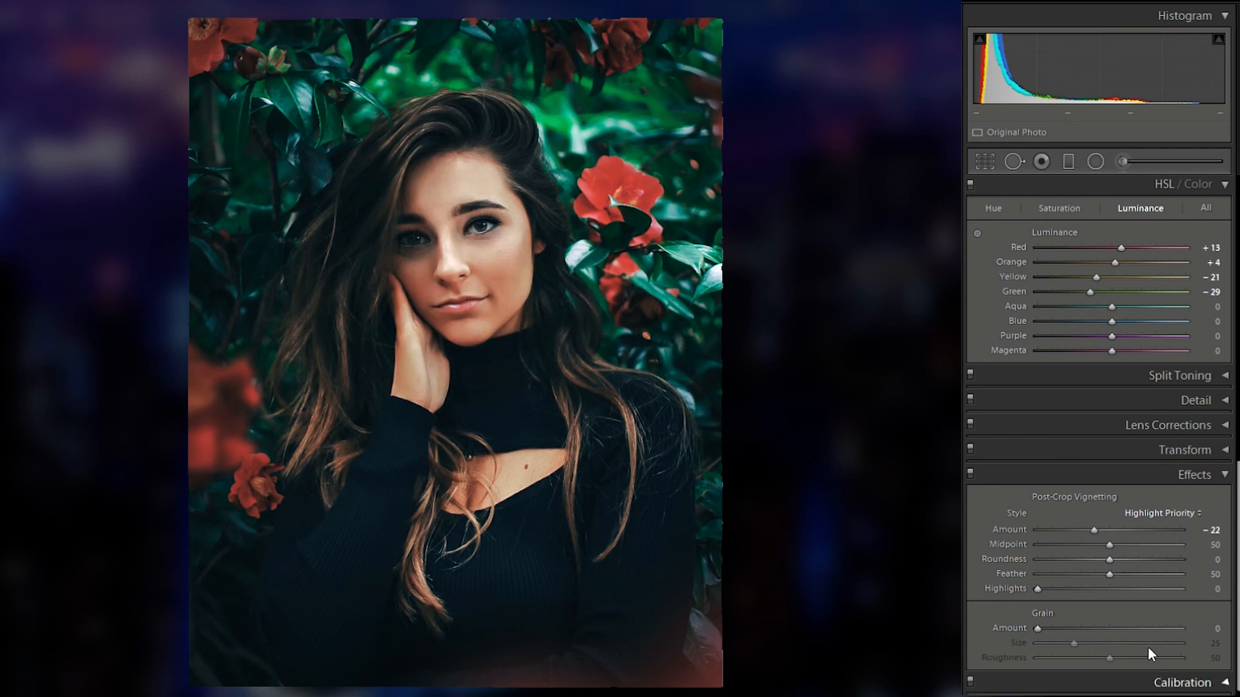
{"action": "left_click", "coordinate": [1156, 682]}
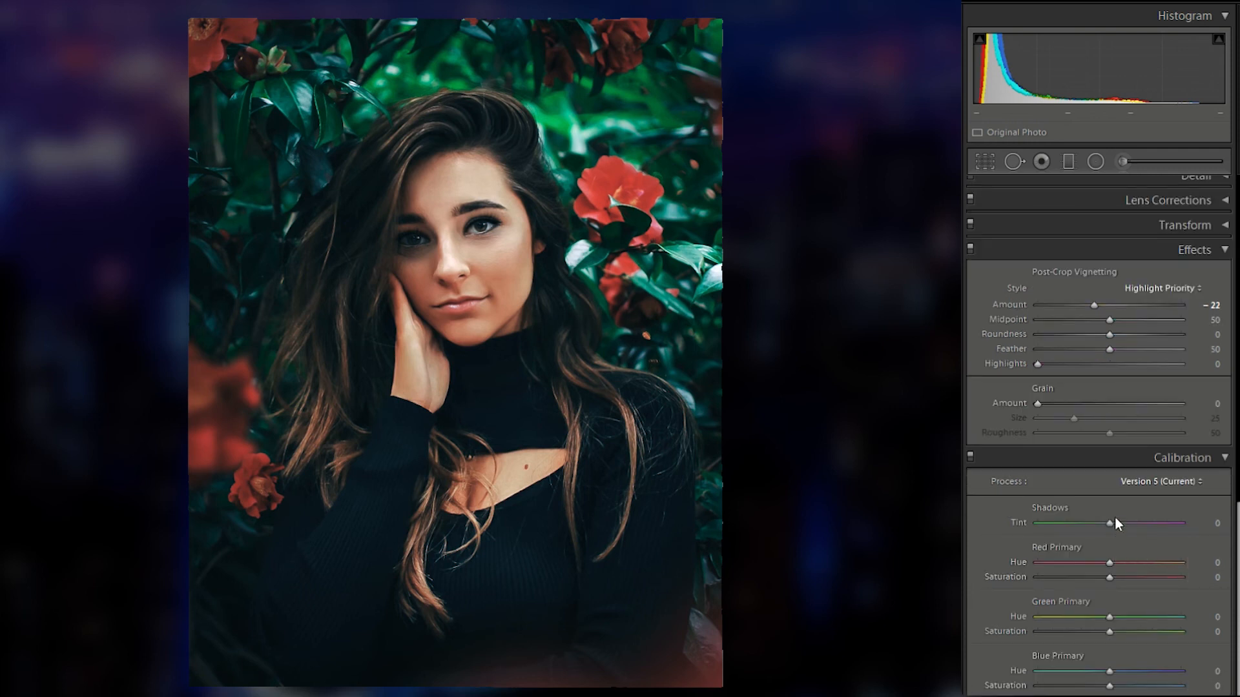
{"action": "left_click_drag", "start_coordinate": [1109, 544], "coordinate": [1117, 544]}
{"action": "left_click_drag", "start_coordinate": [1109, 559], "coordinate": [1114, 558]}
{"action": "mouse_move", "coordinate": [1109, 614]}
{"action": "left_mouse_down"}
{"action": "mouse_move", "coordinate": [1095, 611]}
{"action": "mouse_move", "coordinate": [1113, 602]}
{"action": "left_mouse_up"}
{"action": "mouse_move", "coordinate": [1109, 665]}
{"action": "left_mouse_down"}
{"action": "mouse_move", "coordinate": [1122, 649]}
{"action": "mouse_move", "coordinate": [1104, 646]}
{"action": "left_mouse_up"}
Step: Paint an Adjustment Brush mask over both of the model's eyes
{"action": "scroll", "coordinate": [1071, 565], "scroll_direction": "up", "scroll_amount": 10}
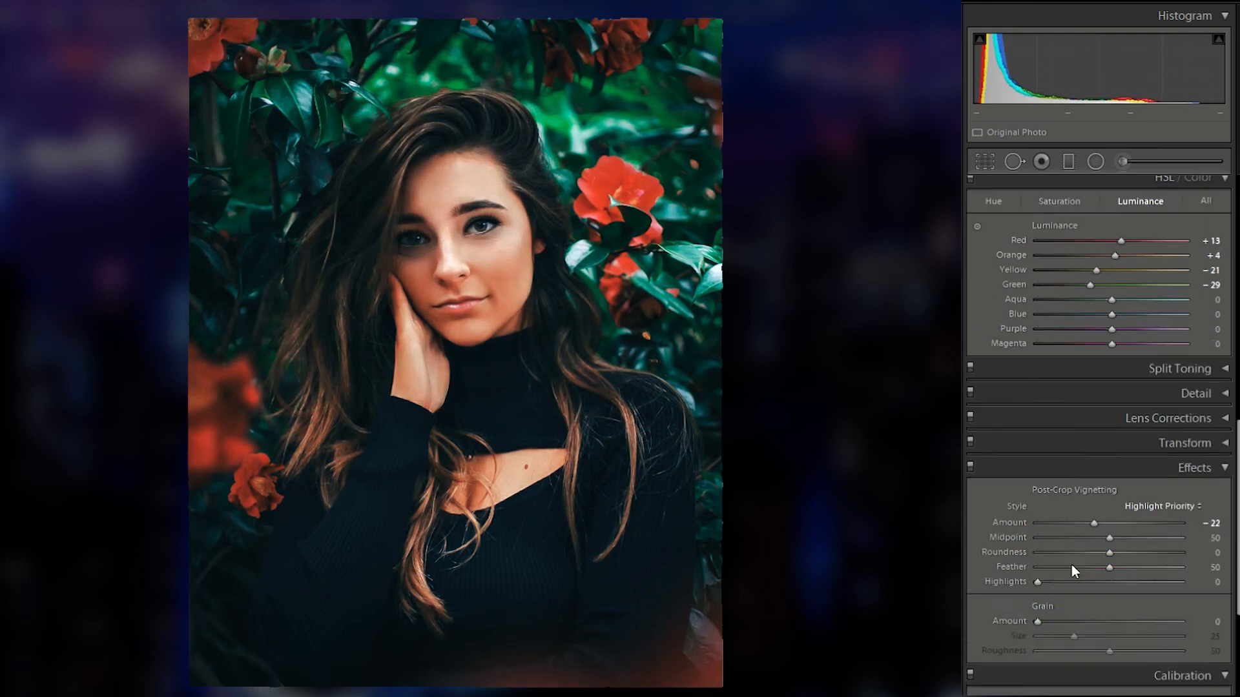
{"action": "scroll", "coordinate": [1166, 312], "scroll_direction": "up", "scroll_amount": 5}
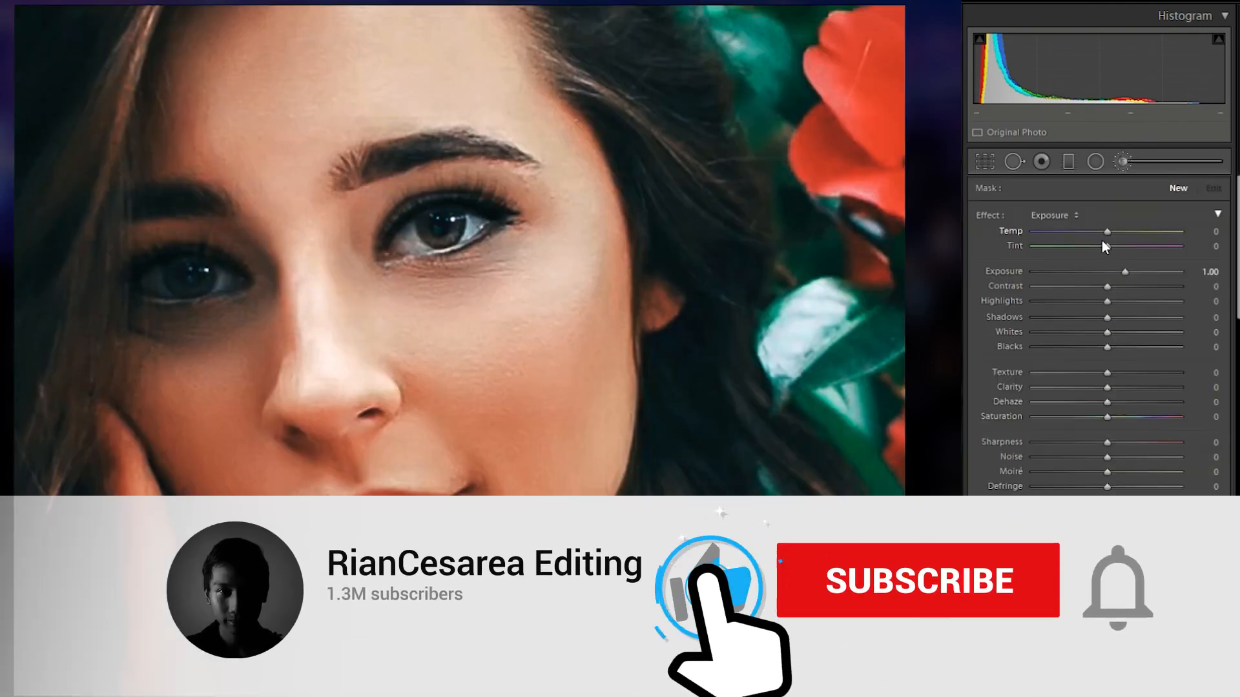
{"action": "left_click_drag", "start_coordinate": [1107, 272], "coordinate": [1144, 271]}
{"action": "left_click_drag", "start_coordinate": [461, 213], "coordinate": [442, 228]}
{"action": "left_click_drag", "start_coordinate": [185, 277], "coordinate": [213, 271]}
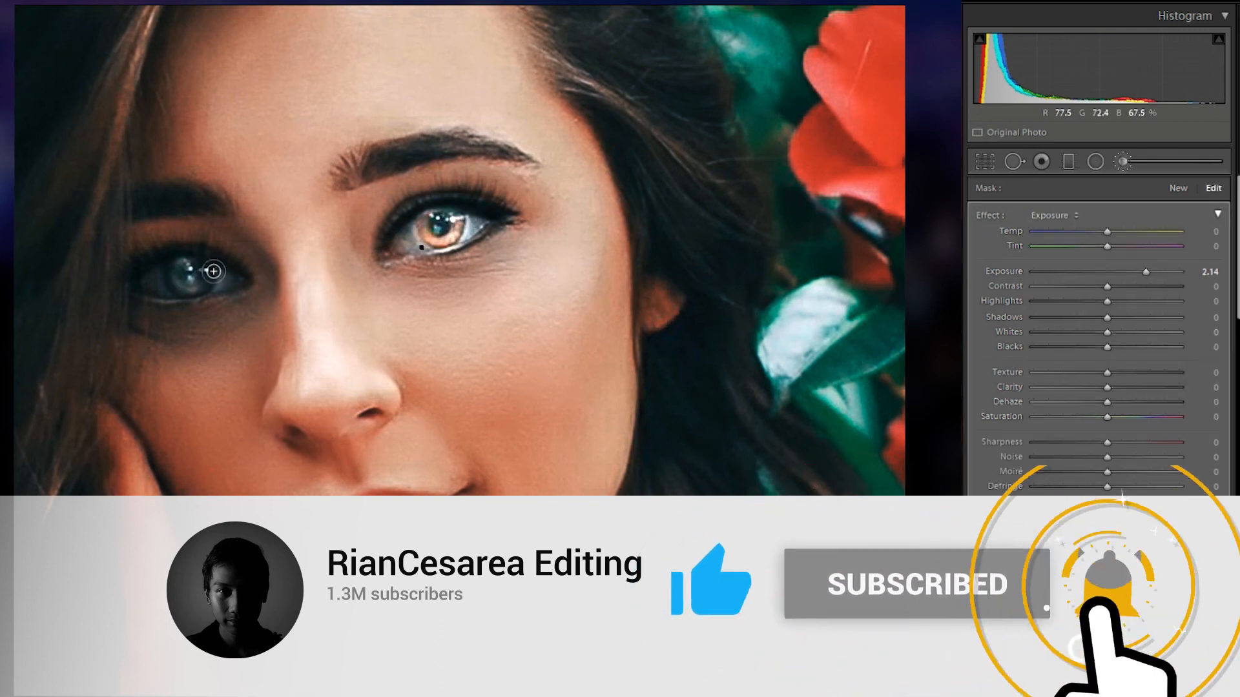
Step: Set the eye mask to Exposure 0.40, Contrast 19, Highlights 16, Blacks -5, Texture 23, Clarity 21 and Dehaze 30
{"action": "left_click_drag", "start_coordinate": [1139, 251], "coordinate": [1107, 258]}
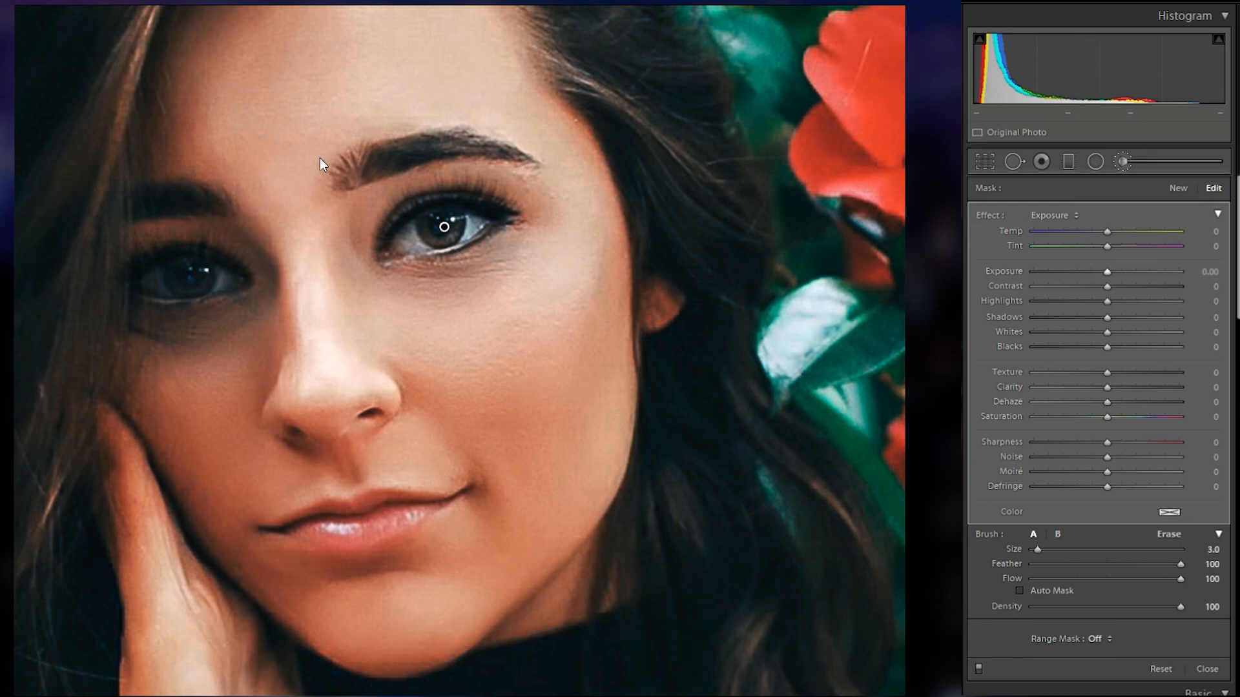
{"action": "left_click_drag", "start_coordinate": [1109, 250], "coordinate": [1116, 251]}
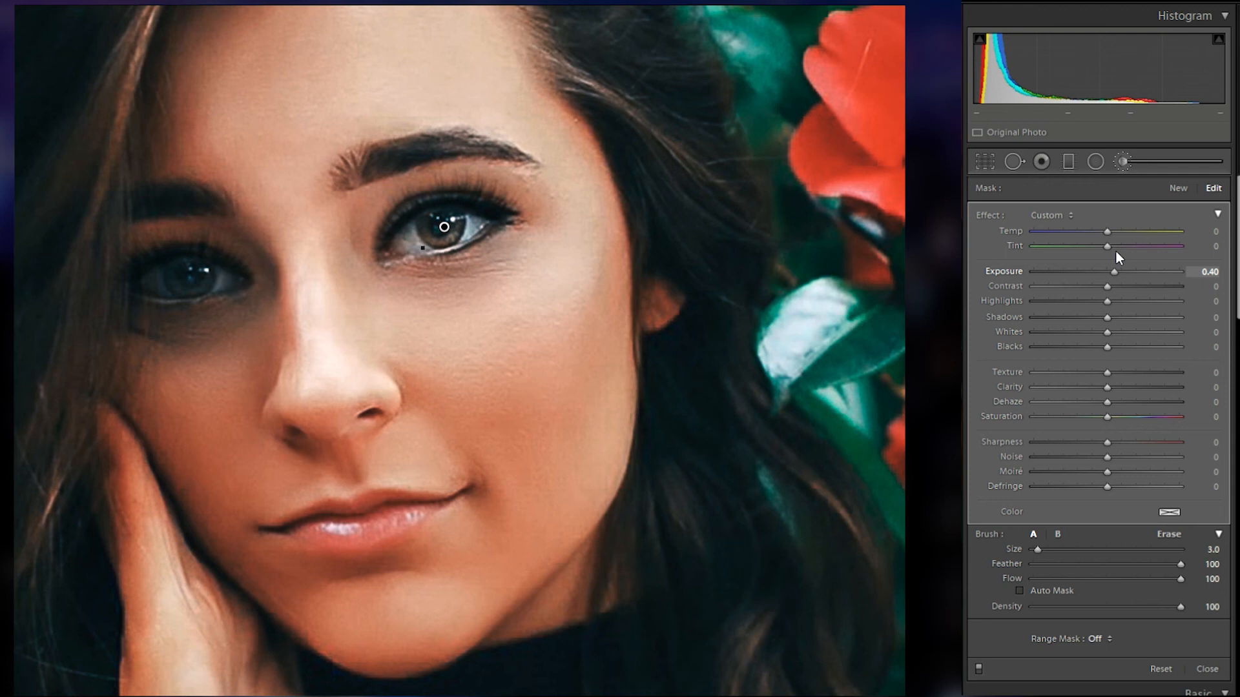
{"action": "left_click_drag", "start_coordinate": [1106, 265], "coordinate": [1119, 301]}
{"action": "left_click_drag", "start_coordinate": [1106, 346], "coordinate": [1129, 402]}
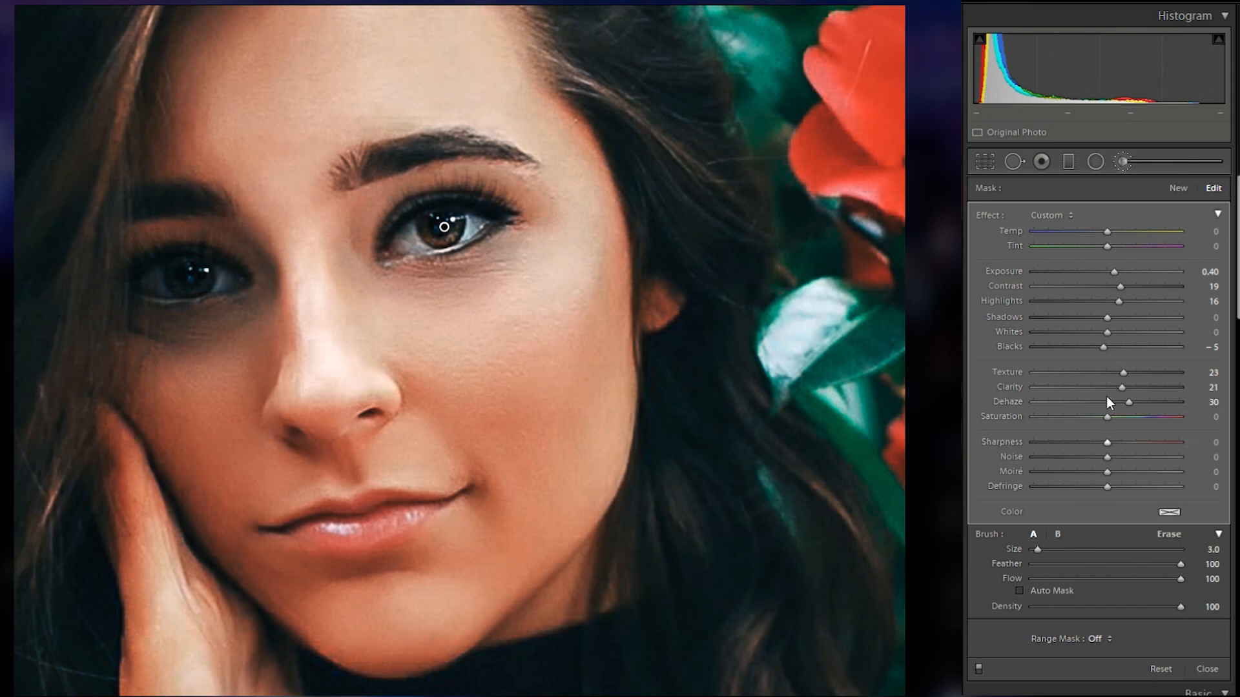
Step: Close the Adjustment Brush and zoom out to view the whole photo
{"action": "key", "text": "k"}
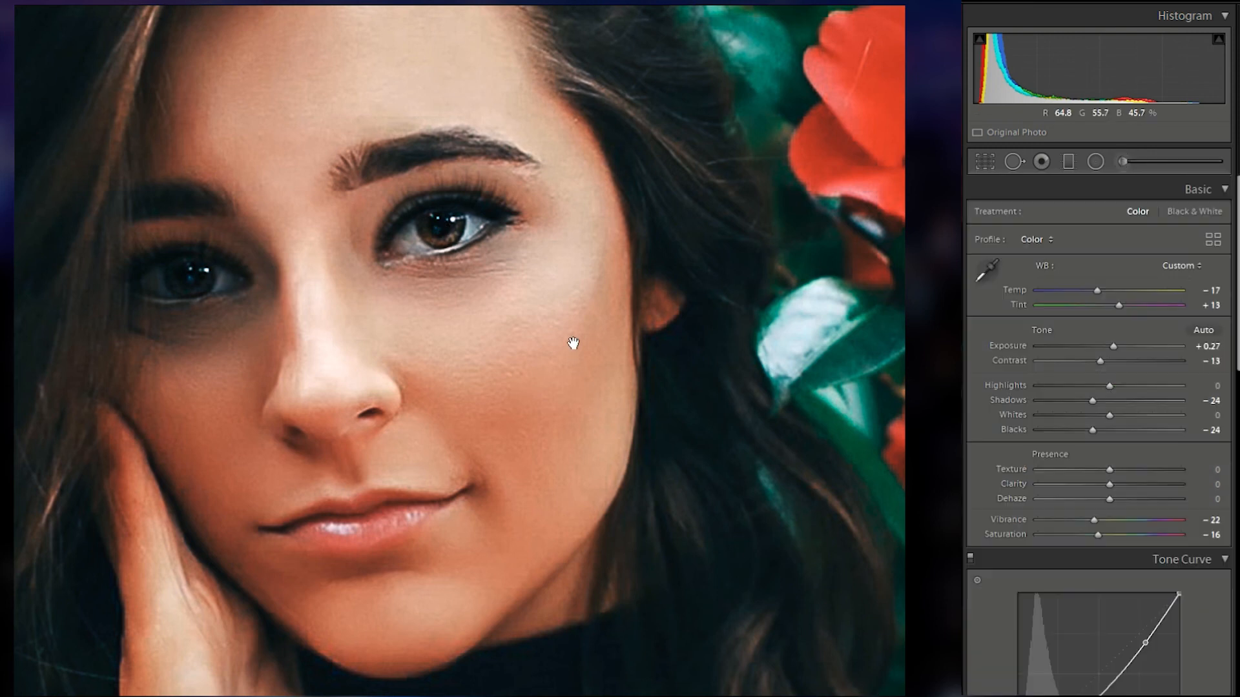
{"action": "left_click", "coordinate": [574, 342]}
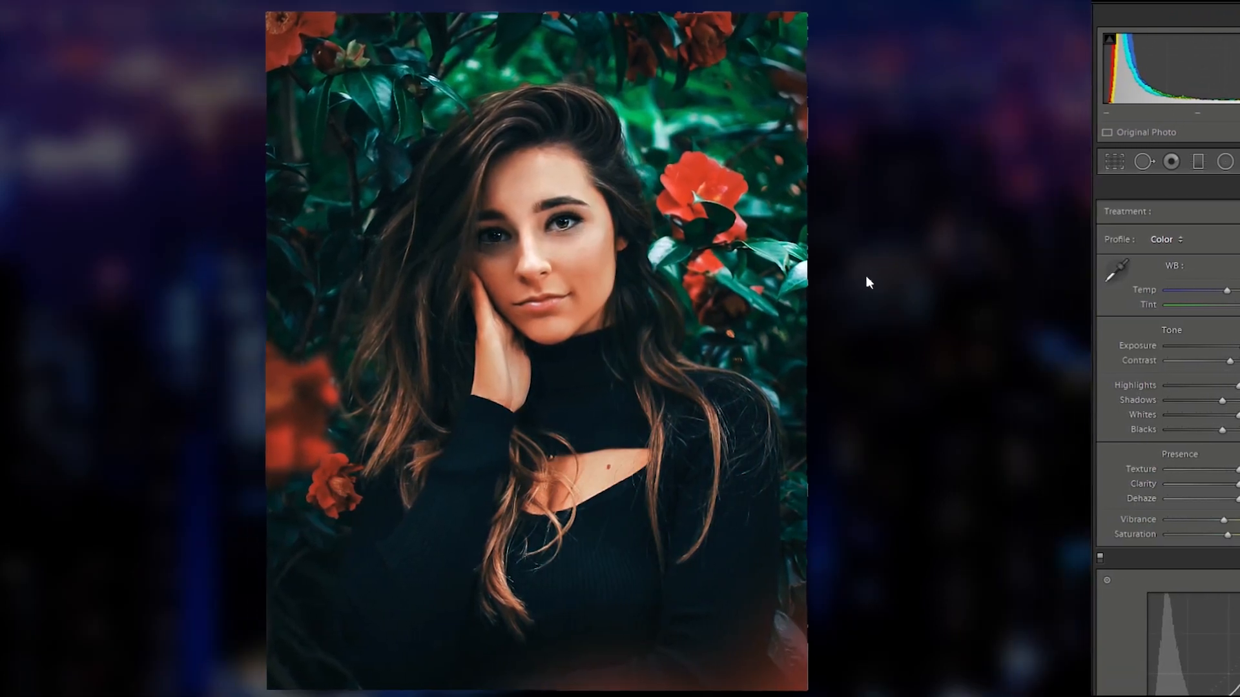